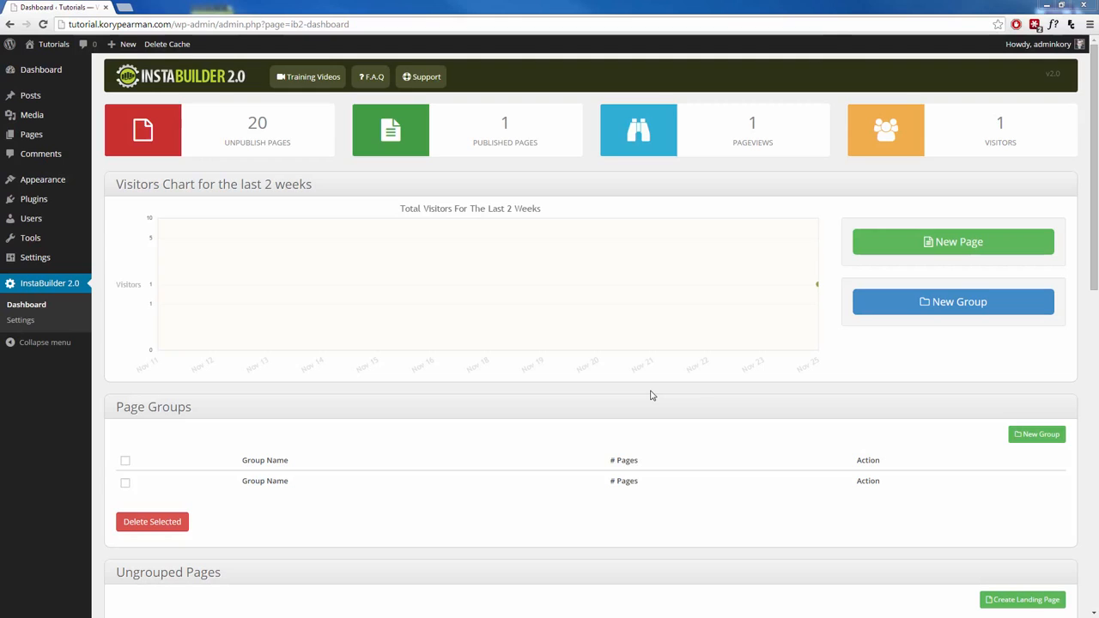
Step: Create a new page with Create From Scratch instead of a ready-made template
left_click(940, 242)
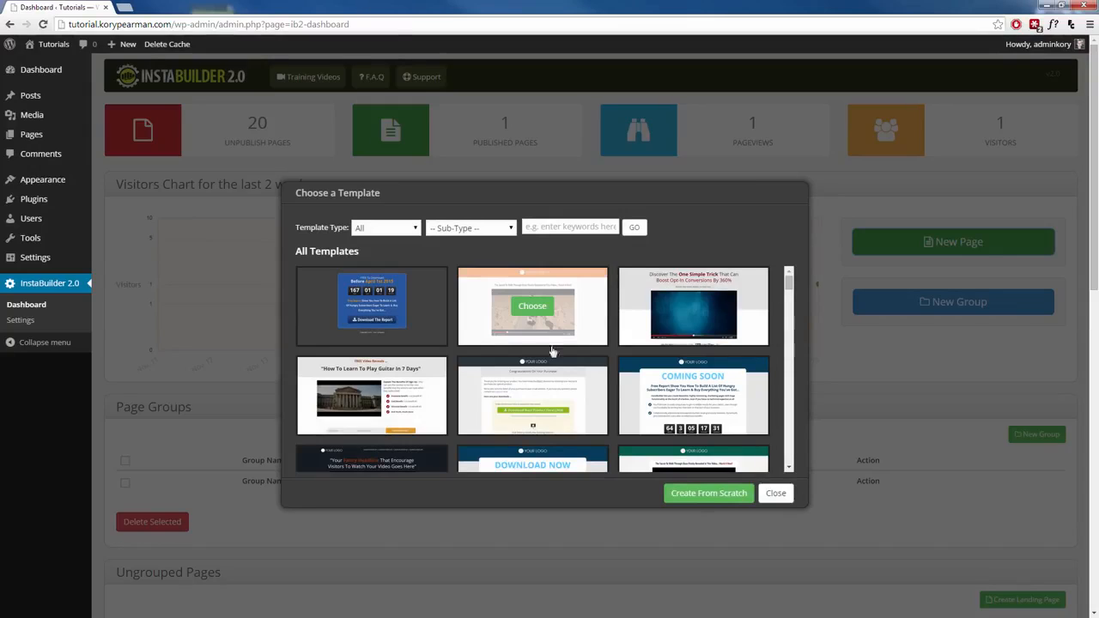
left_click(691, 497)
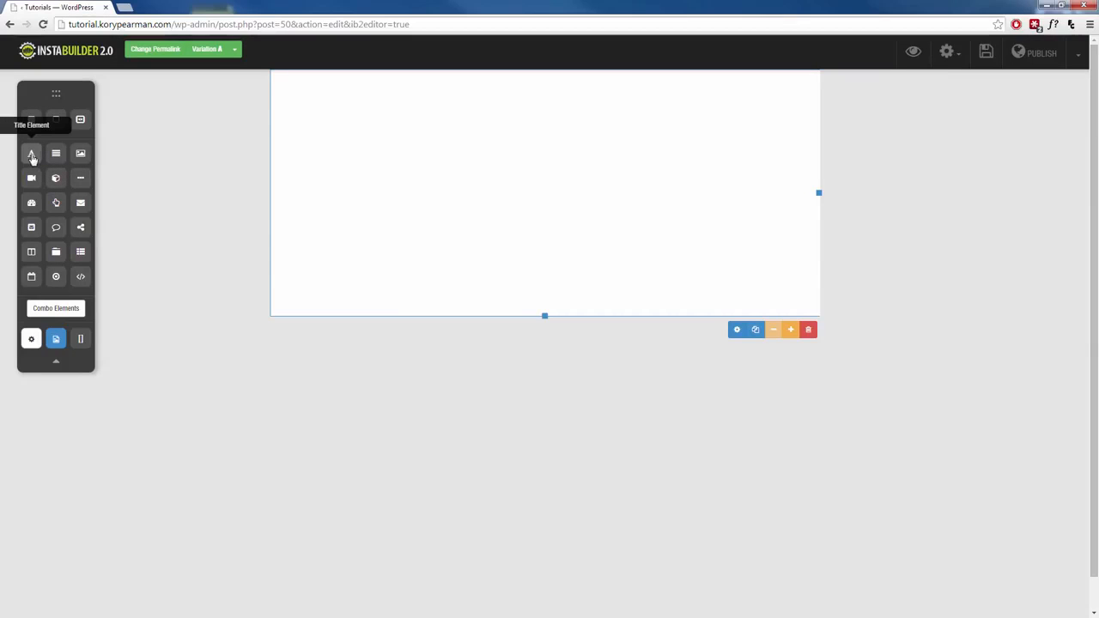
Step: Add a 'This Is Your New Title' heading at the top of the section, centre-aligned
left_click_drag(31, 157, 443, 123)
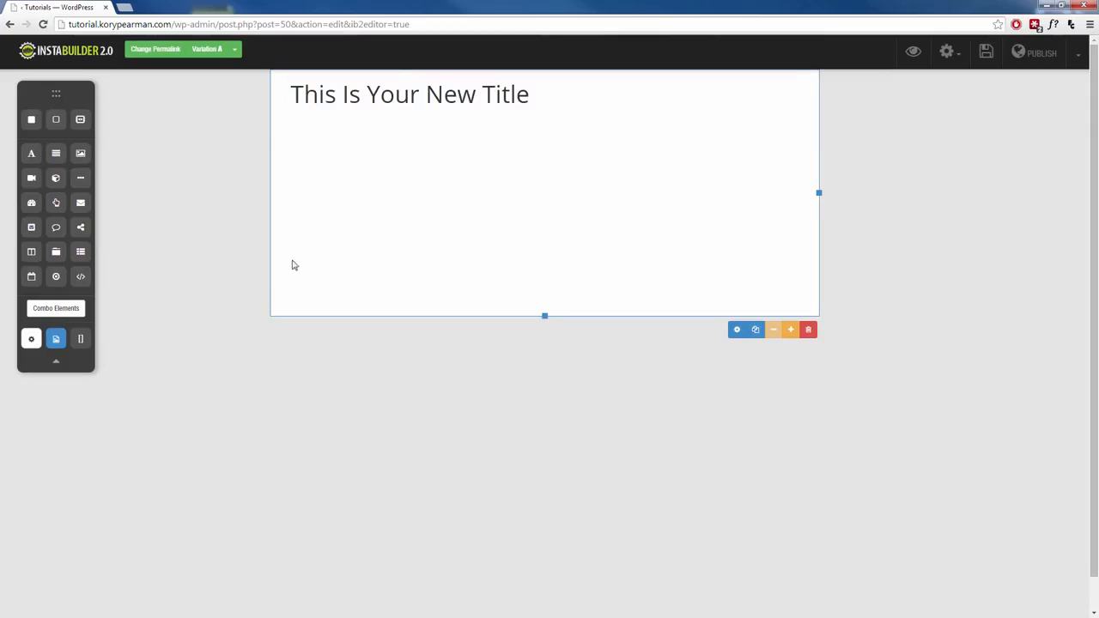
left_click(748, 120)
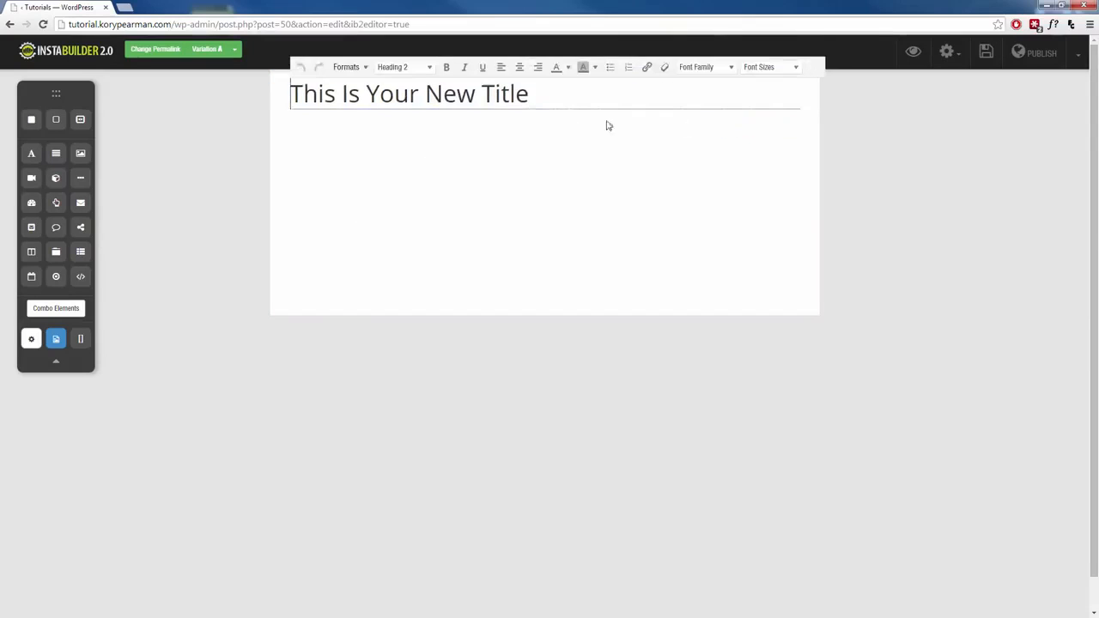
left_click(519, 69)
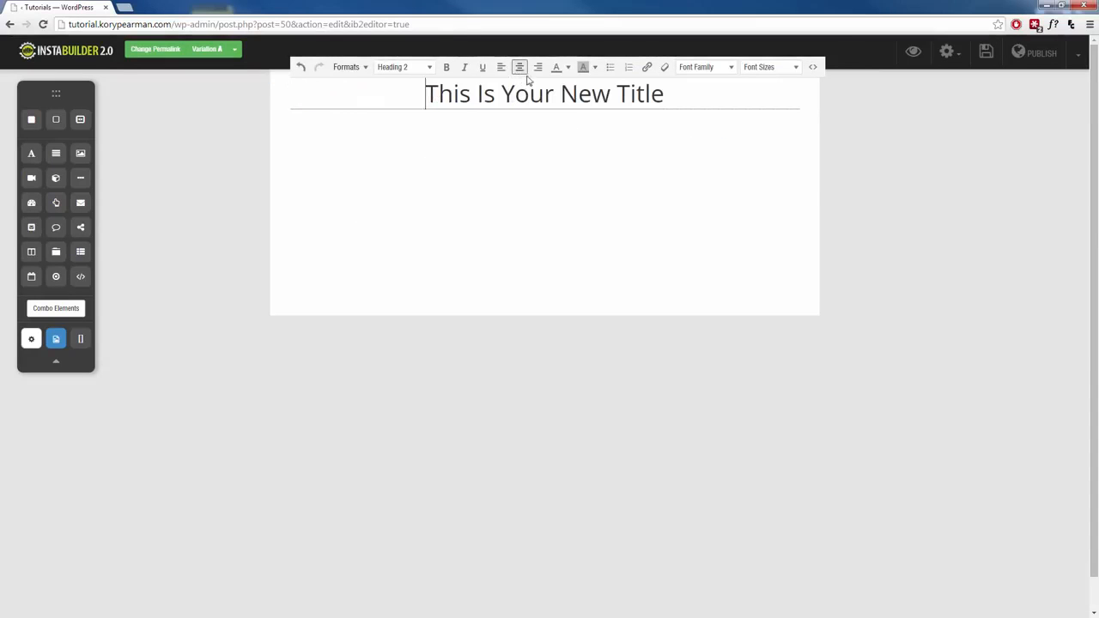
left_click(463, 134)
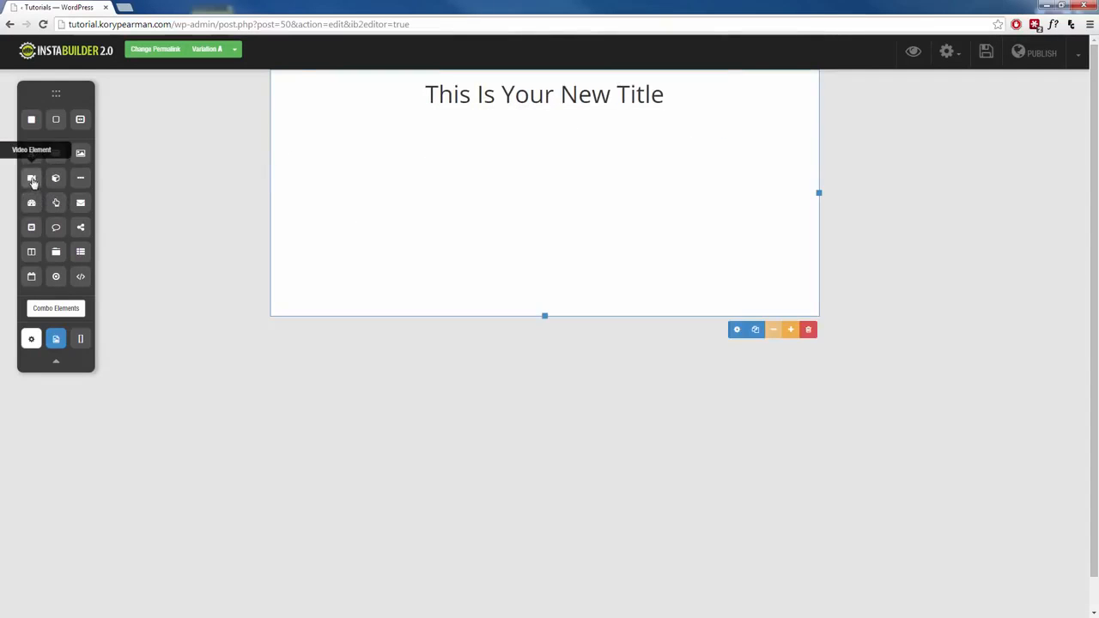
Step: Place a video placeholder under the title and a columns row set to three columns beneath it
left_click_drag(31, 178, 549, 155)
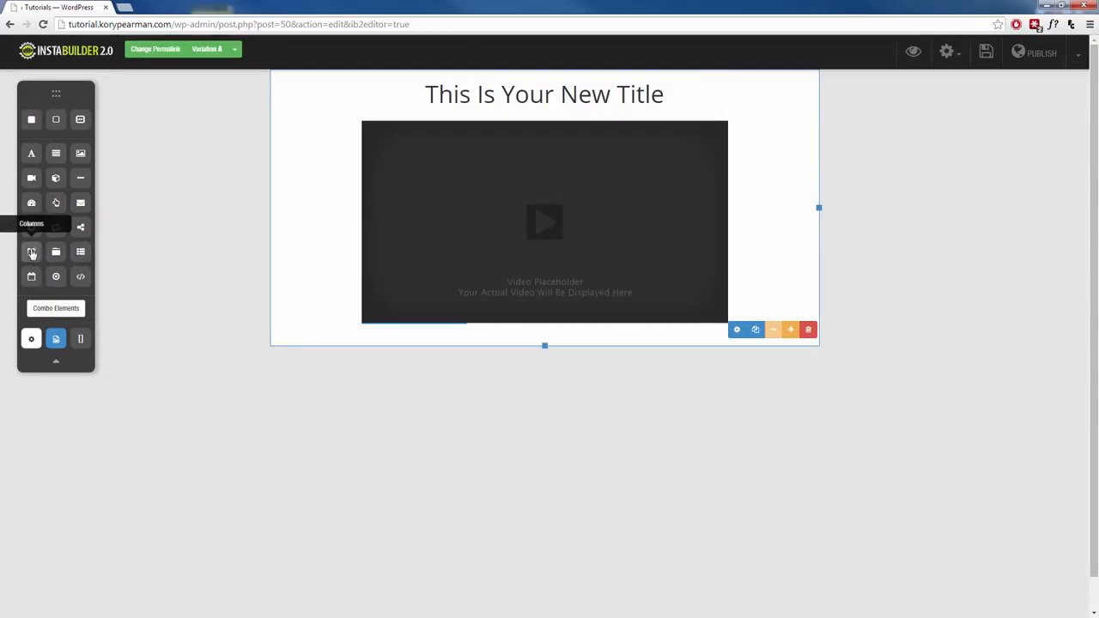
left_click_drag(31, 252, 552, 363)
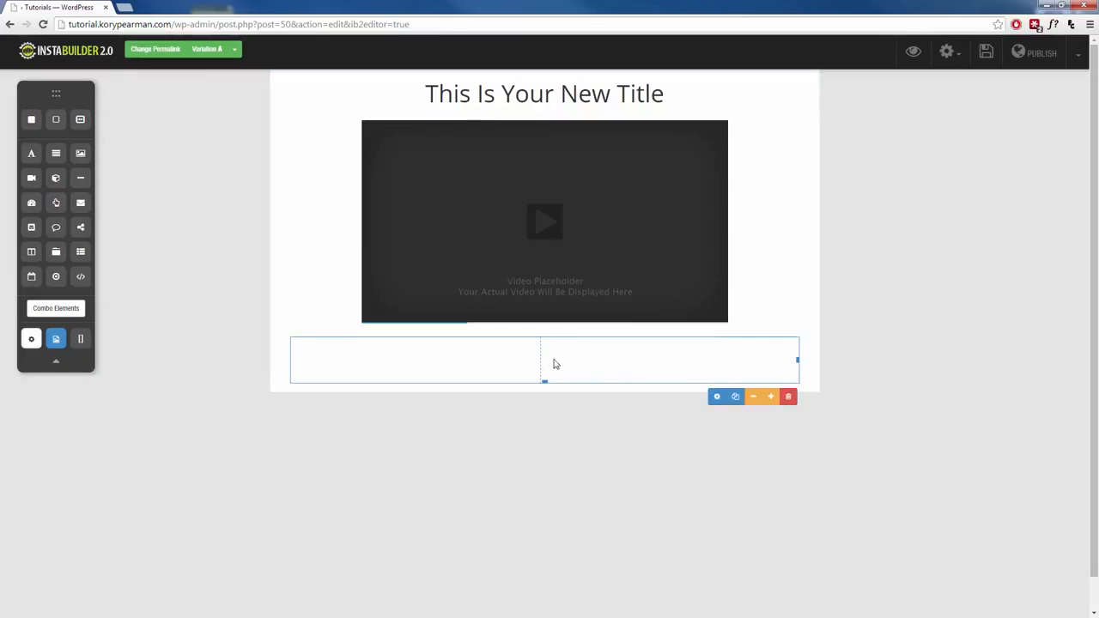
left_click(775, 399)
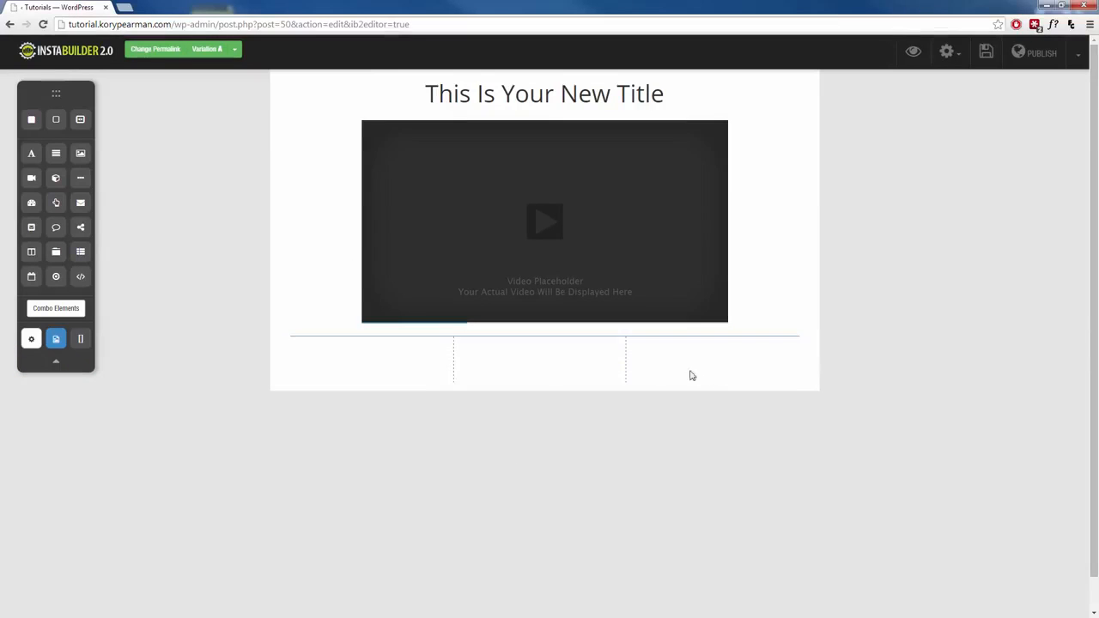
left_click(753, 397)
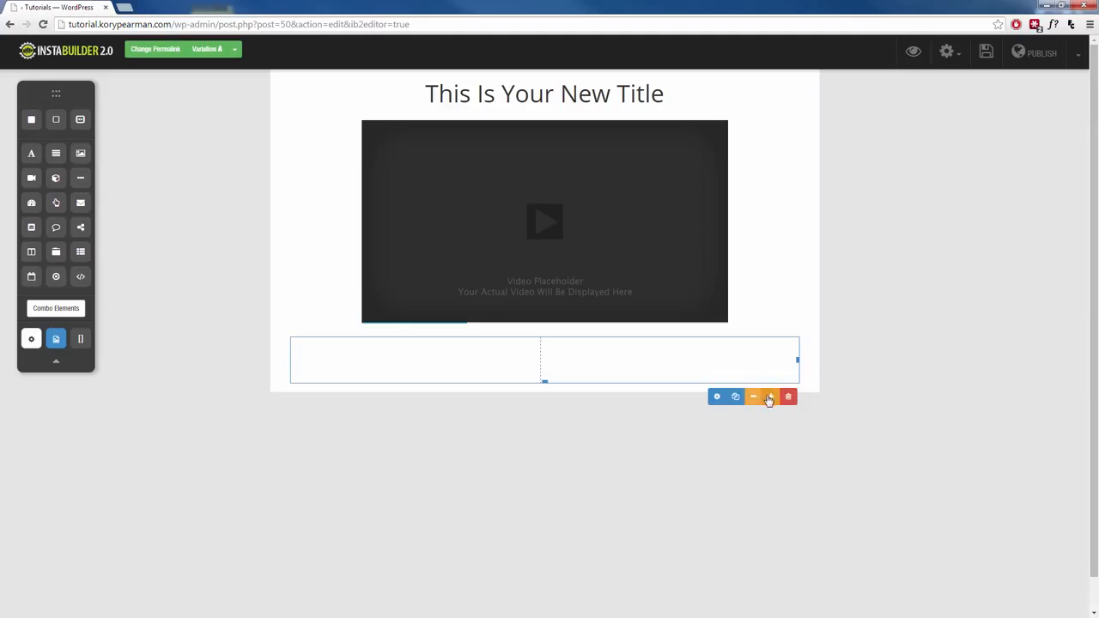
left_click(769, 397)
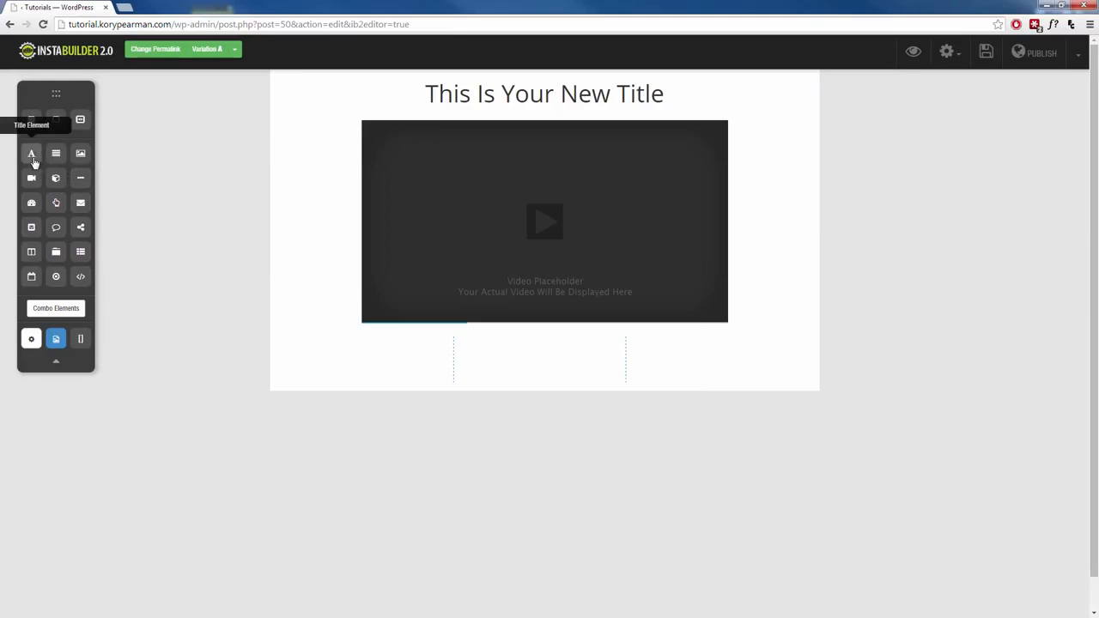
Step: Add a centred Heading 6 title to the first column
left_click_drag(32, 162, 378, 365)
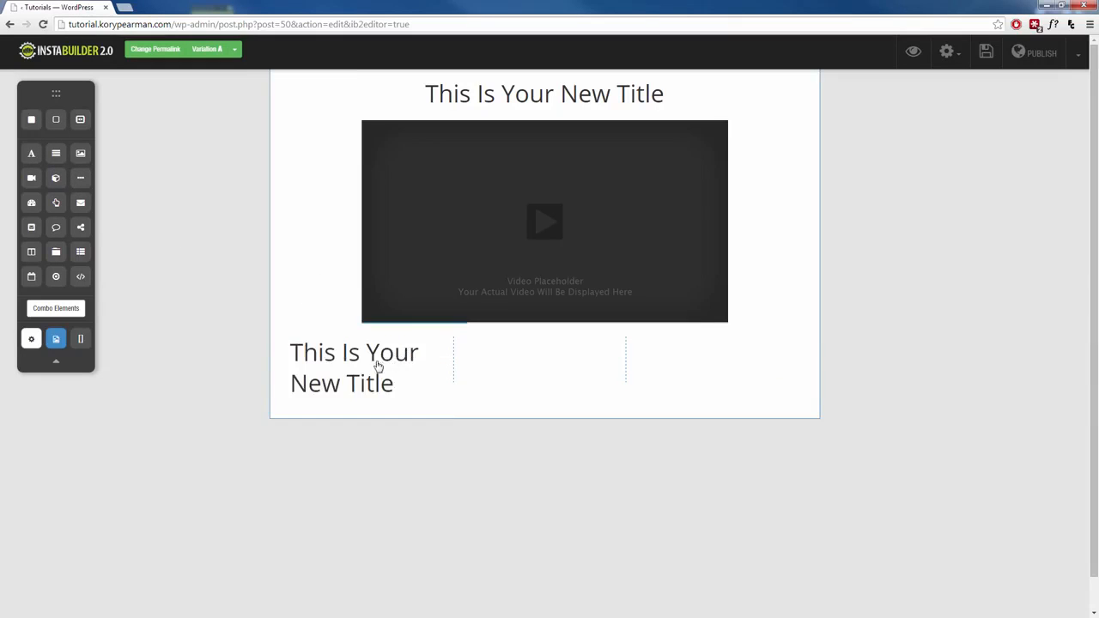
left_click(391, 415)
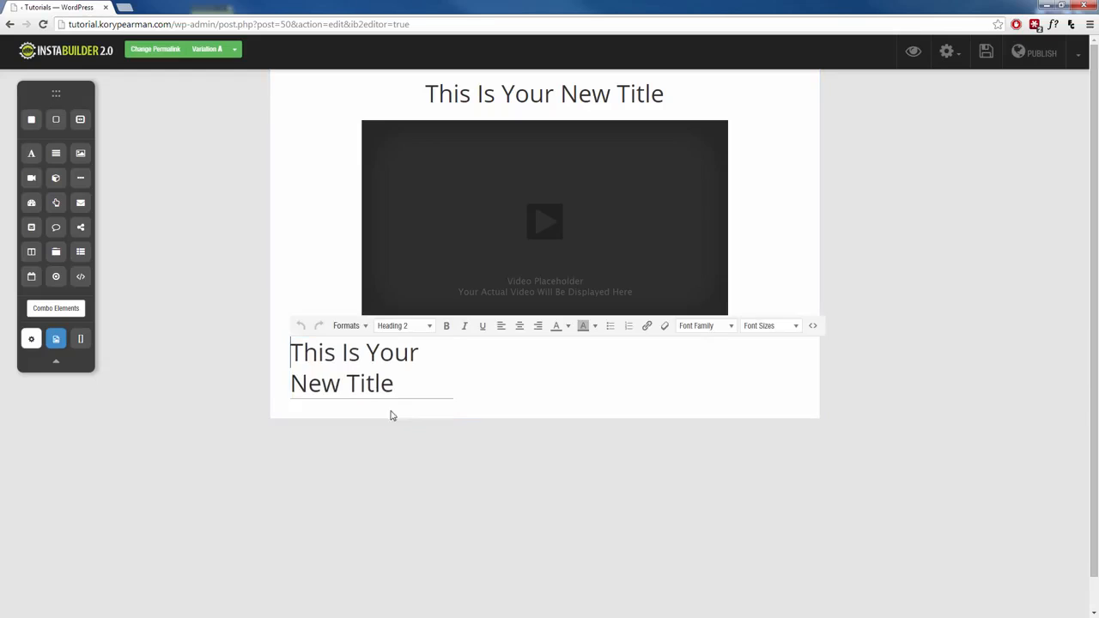
triple_click(389, 361)
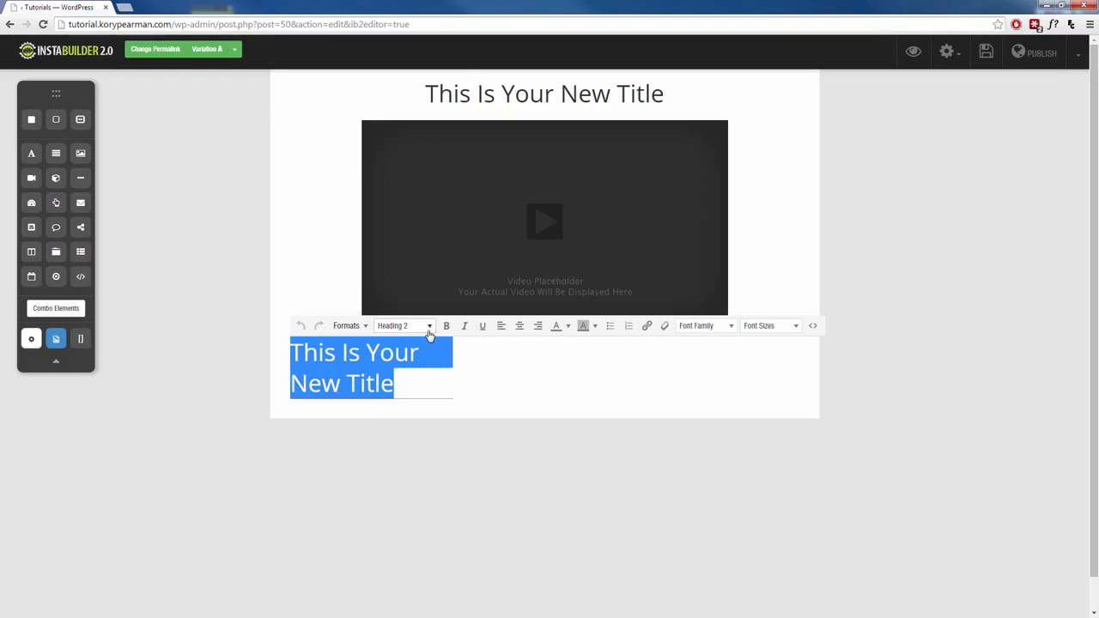
left_click(429, 330)
scroll(437, 526, "down", 1)
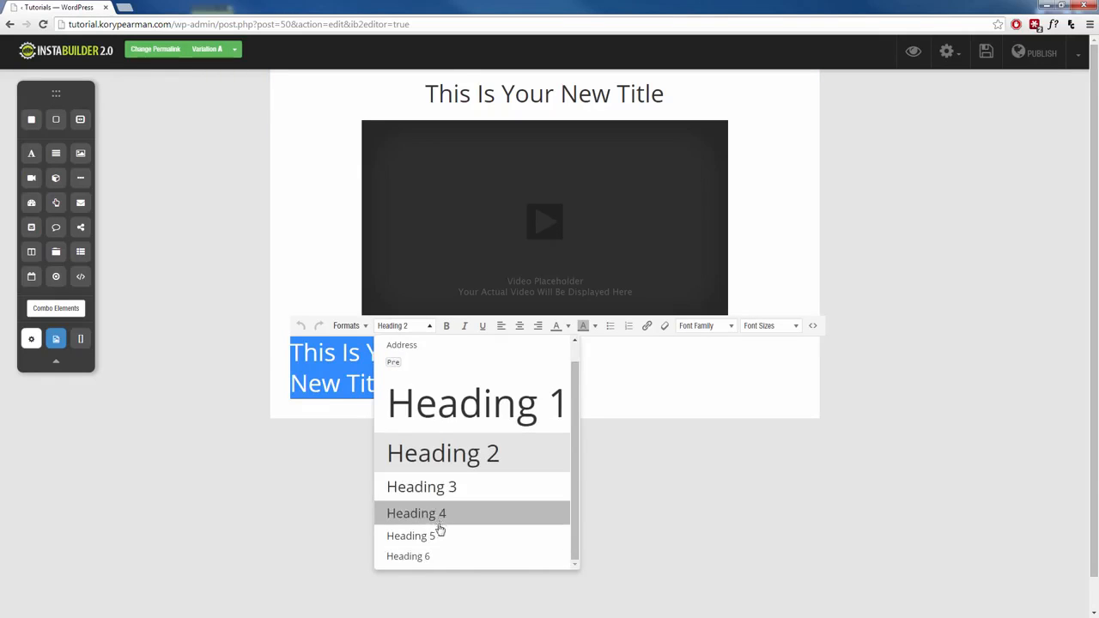
left_click(428, 557)
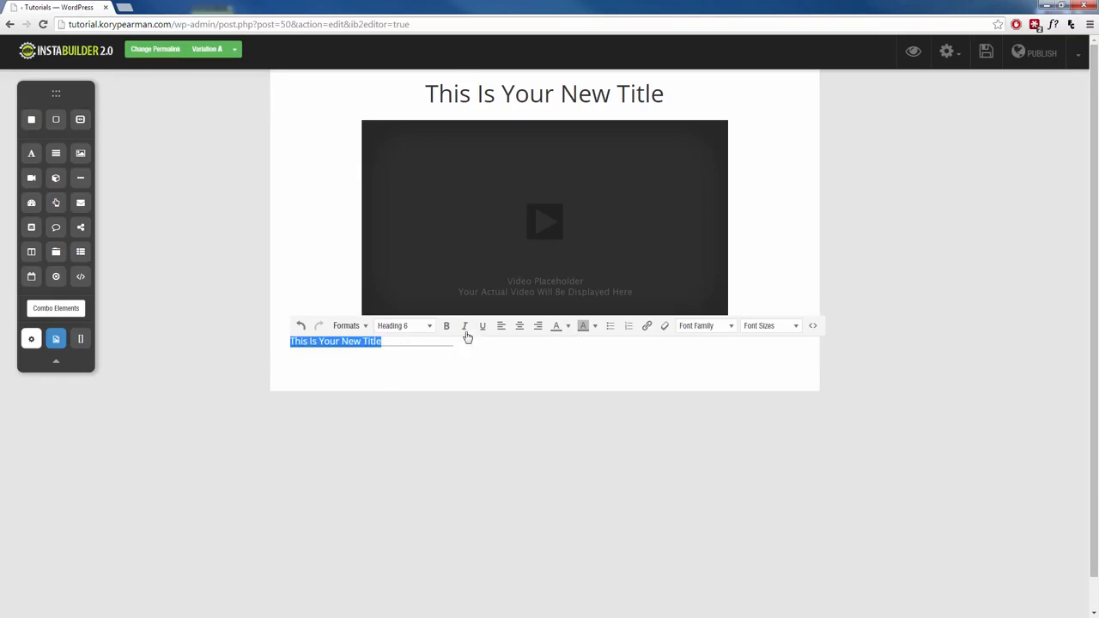
left_click(519, 325)
left_click(395, 353)
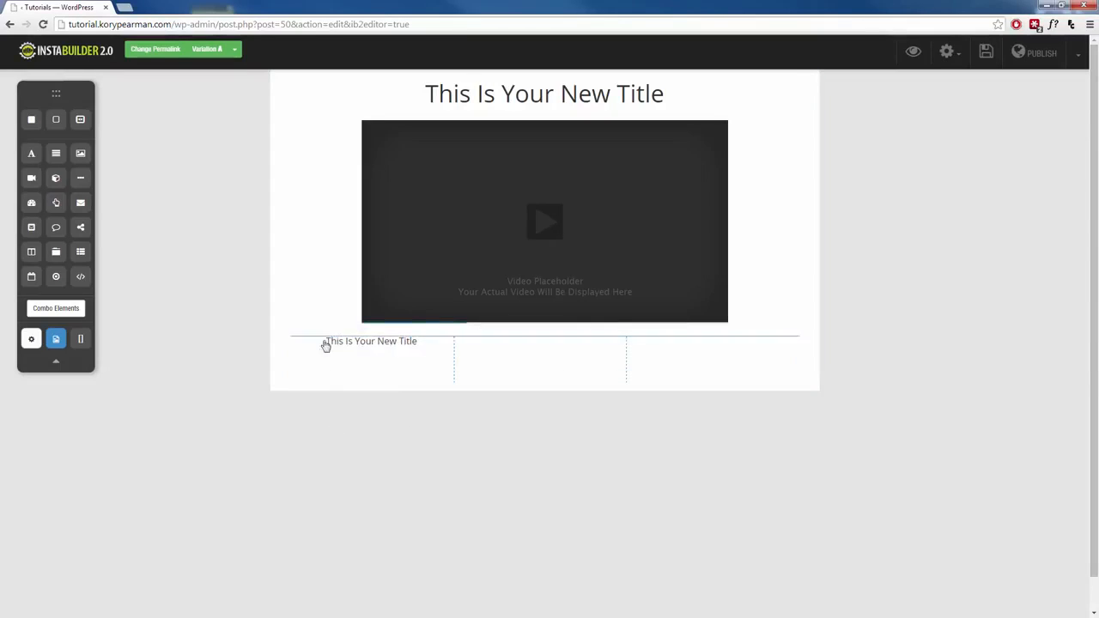
Step: Duplicate the column heading into the third and middle columns
mouse_move(392, 350)
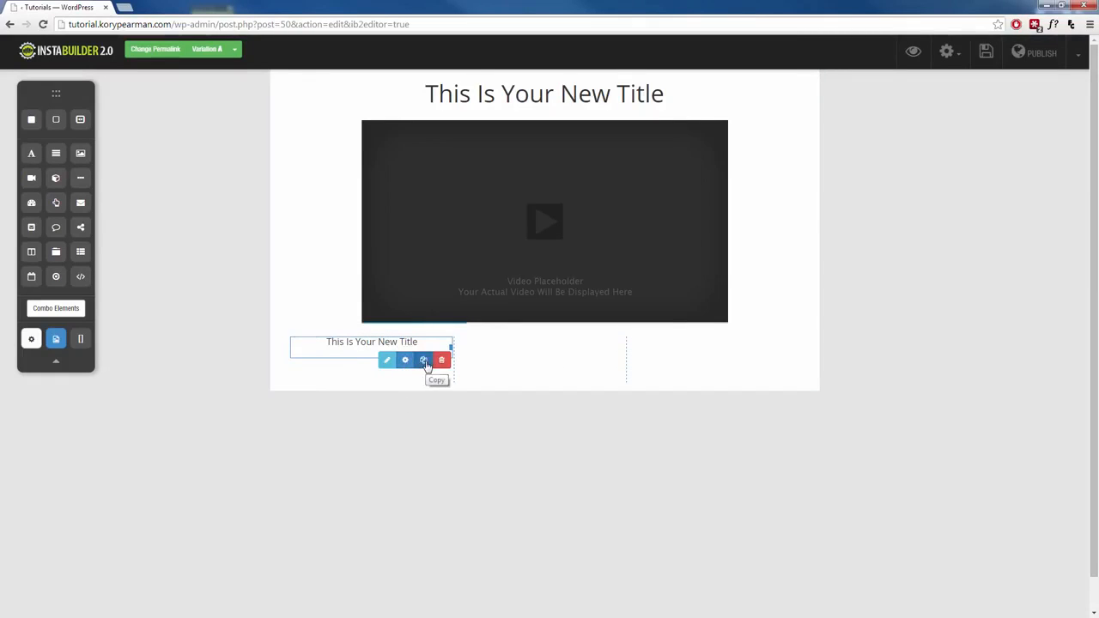
left_click(426, 361)
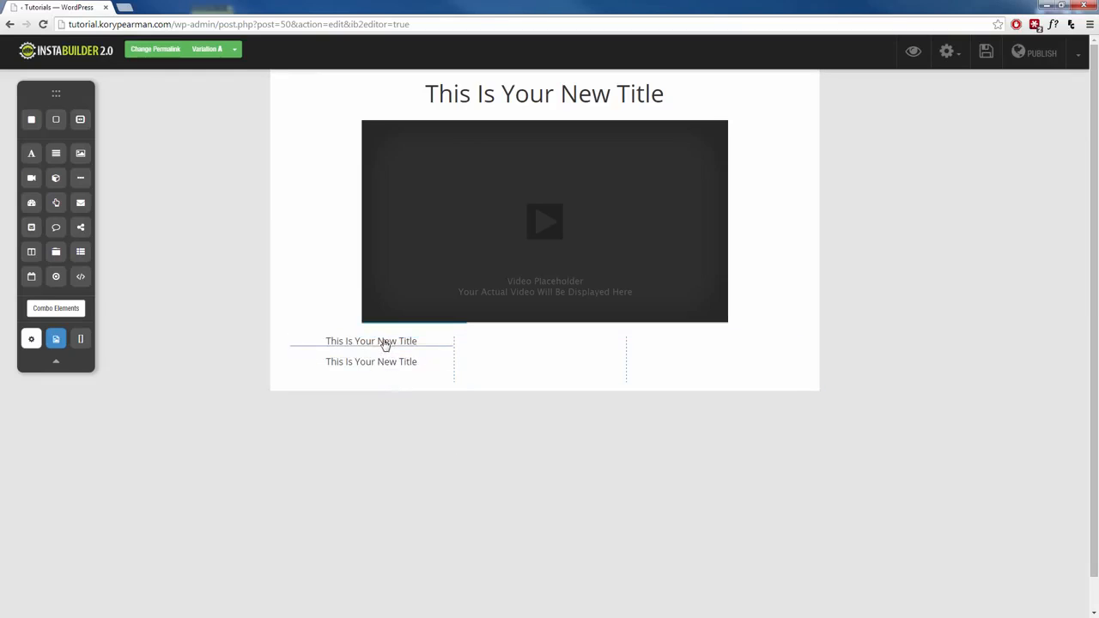
left_click_drag(378, 367, 680, 357)
left_click(589, 365)
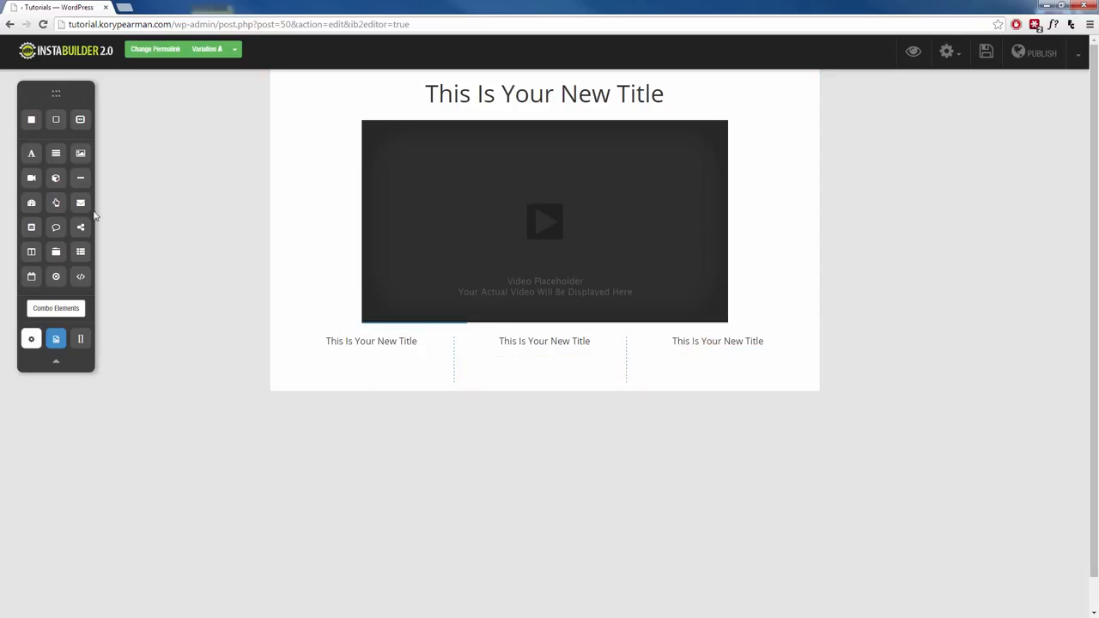
Step: Add a shrunken image placeholder under the first column heading and duplicate it for the other columns
left_click_drag(82, 161, 369, 364)
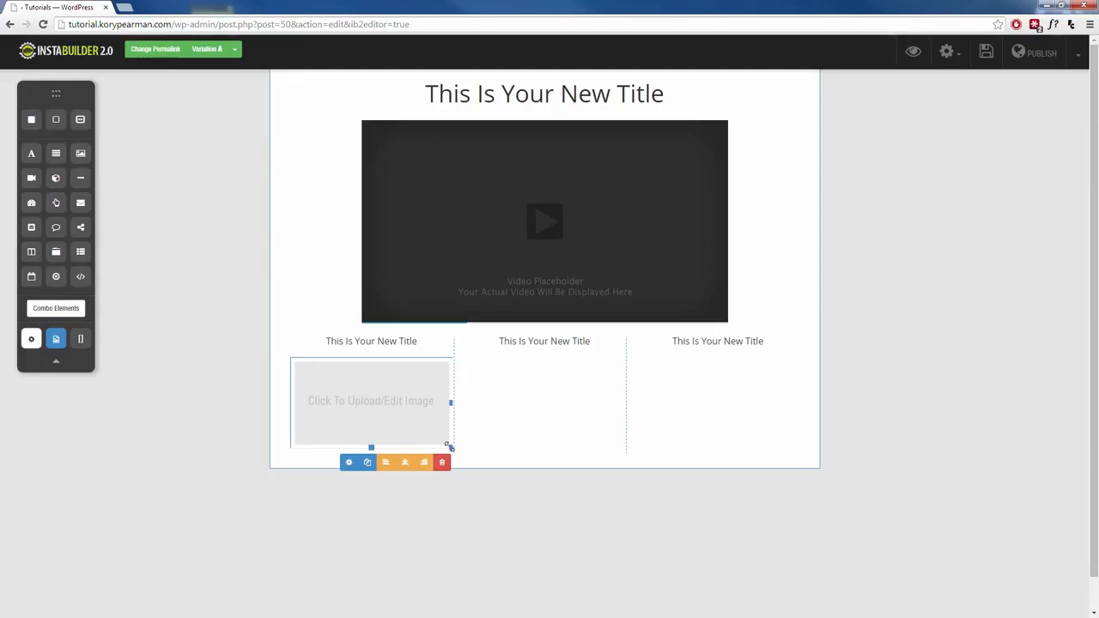
left_click_drag(448, 445, 702, 382)
left_click(509, 434)
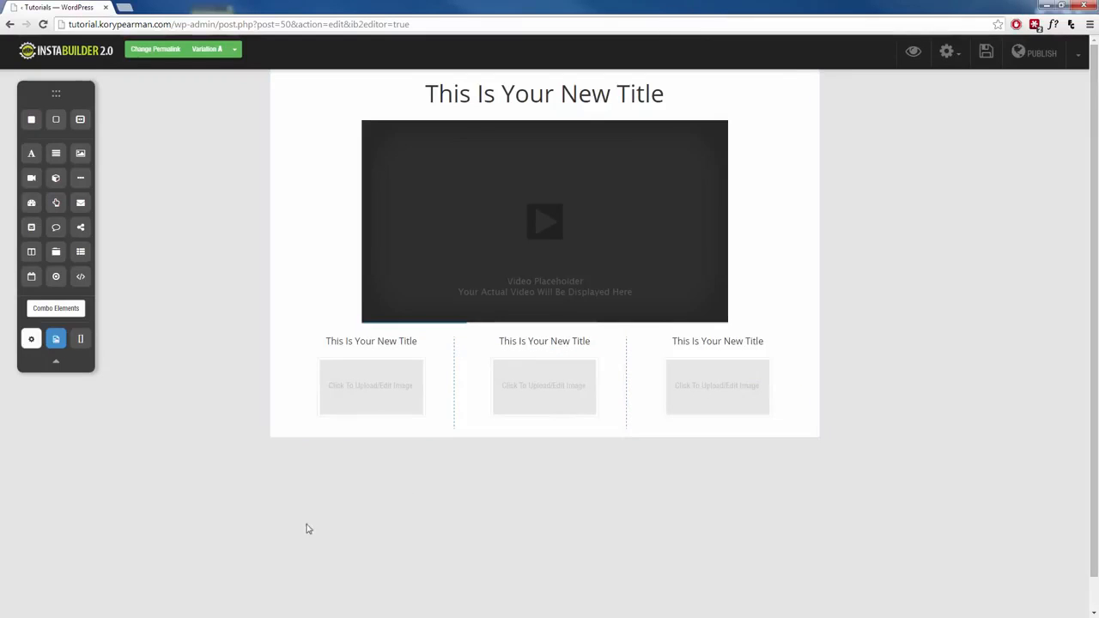
scroll(309, 529, "down", 1)
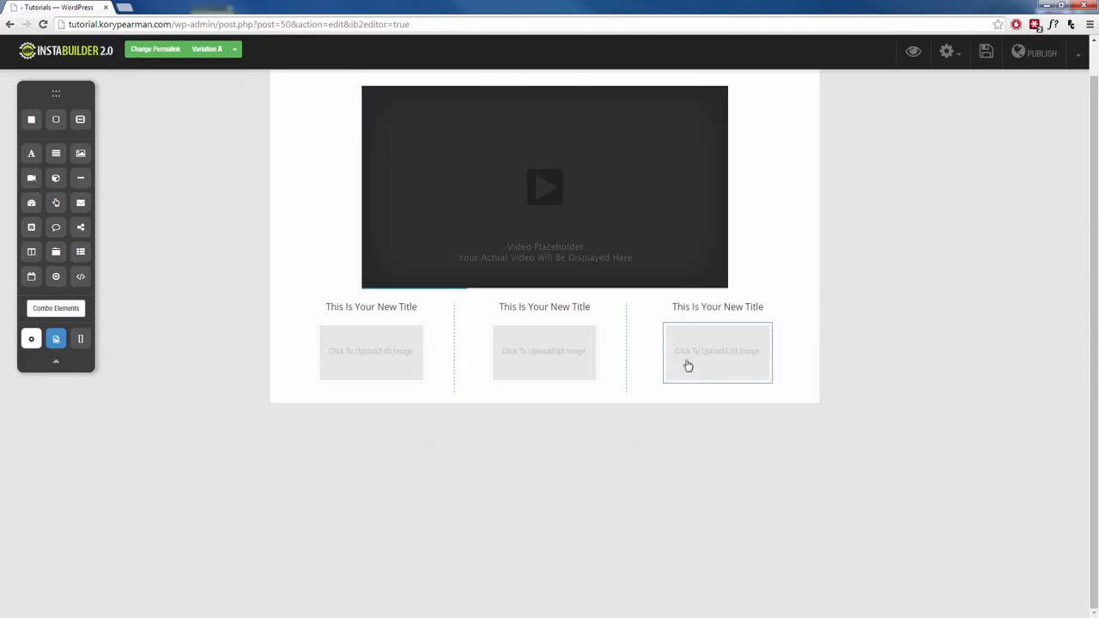
scroll(464, 493, "up", 1)
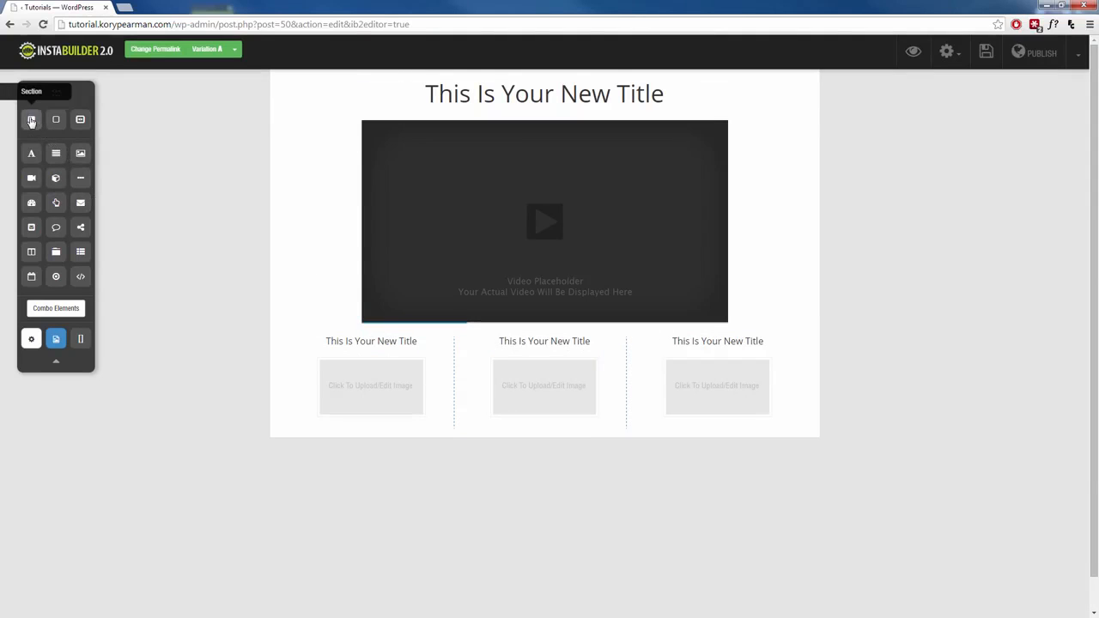
Step: Add a new section holding a wide Click Here button, and make the button taller
left_click_drag(31, 120, 516, 478)
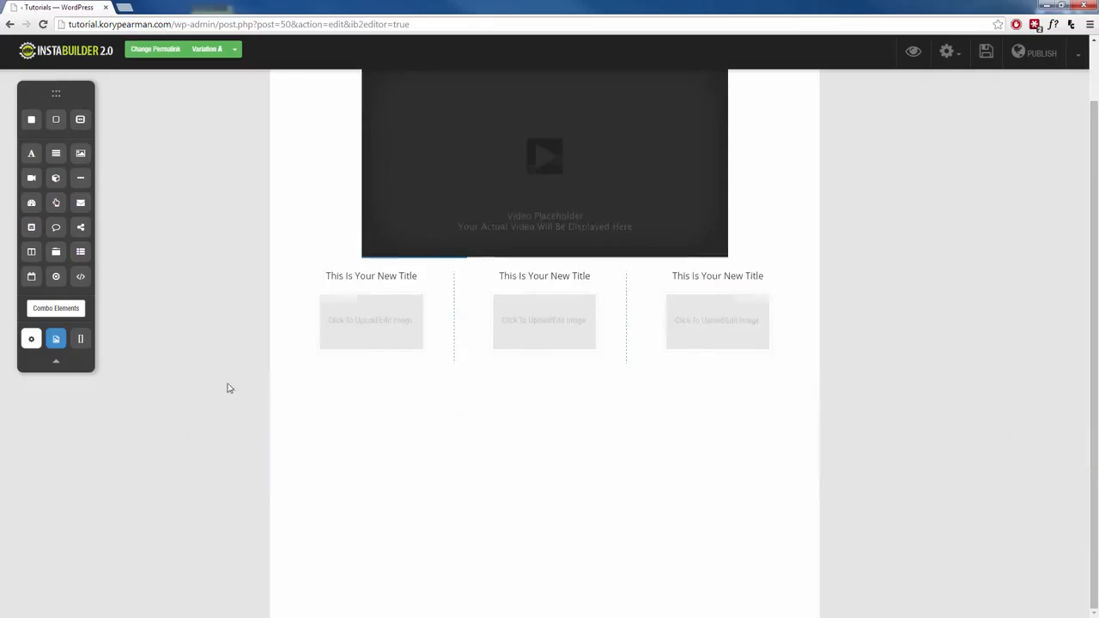
scroll(258, 378, "down", 2)
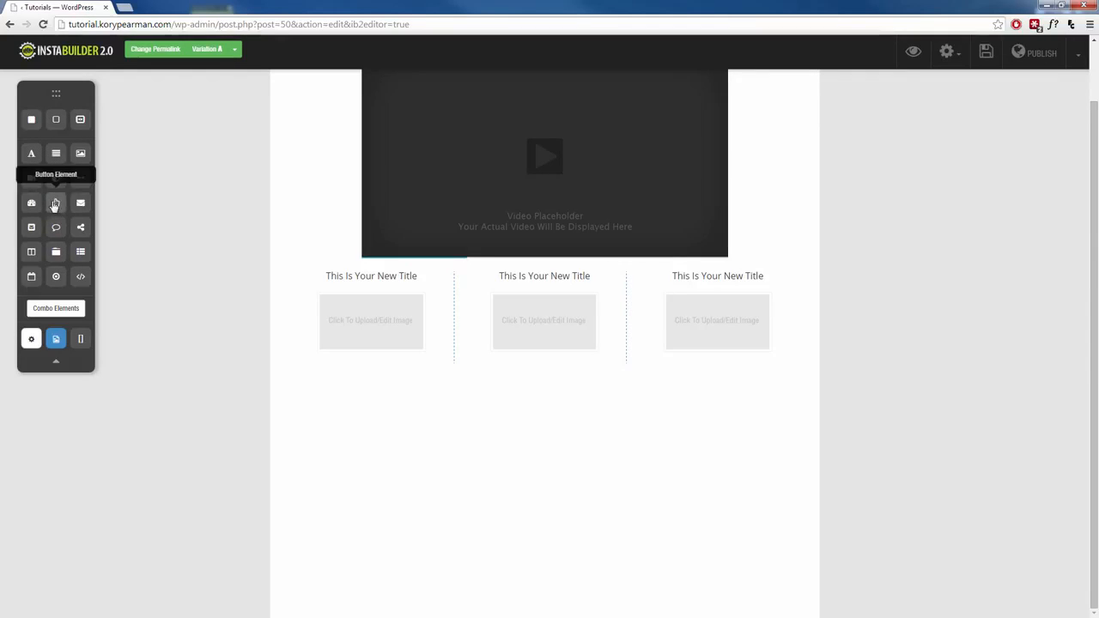
left_click_drag(56, 204, 983, 408)
mouse_move(571, 392)
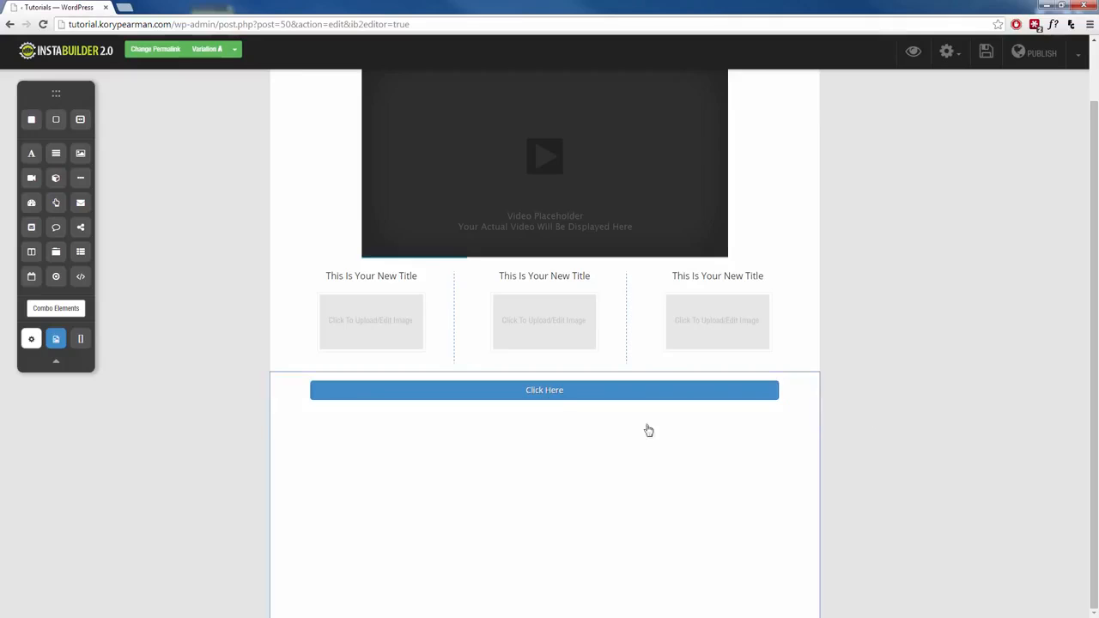
left_click_drag(546, 401, 545, 425)
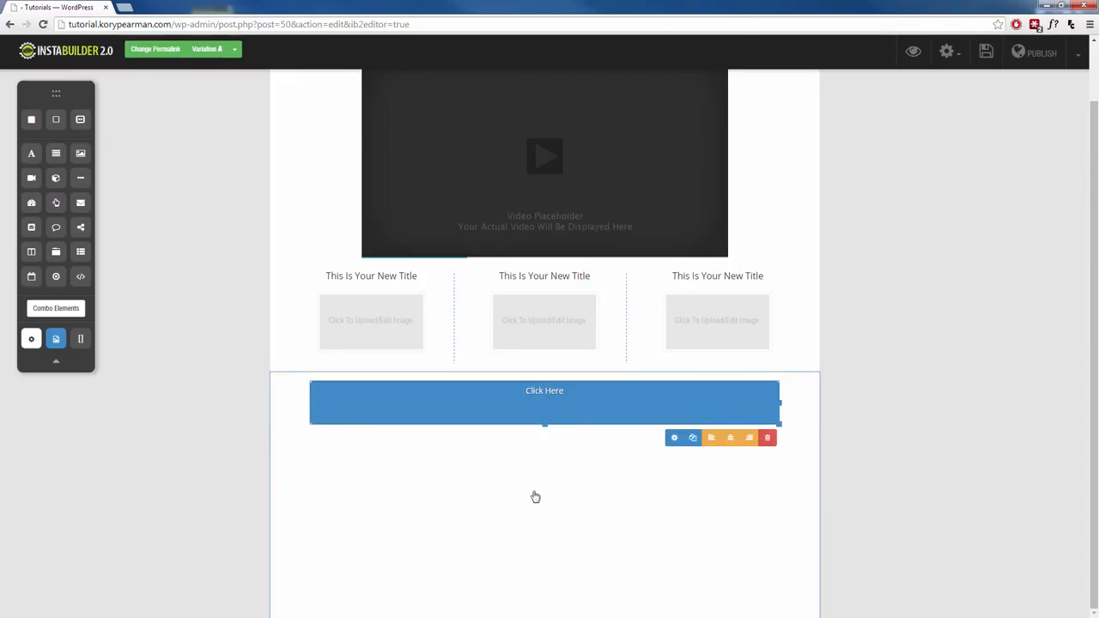
Step: Select the video-and-columns section, clear the selection, and open the general settings menu
scroll(475, 480, "up", 1)
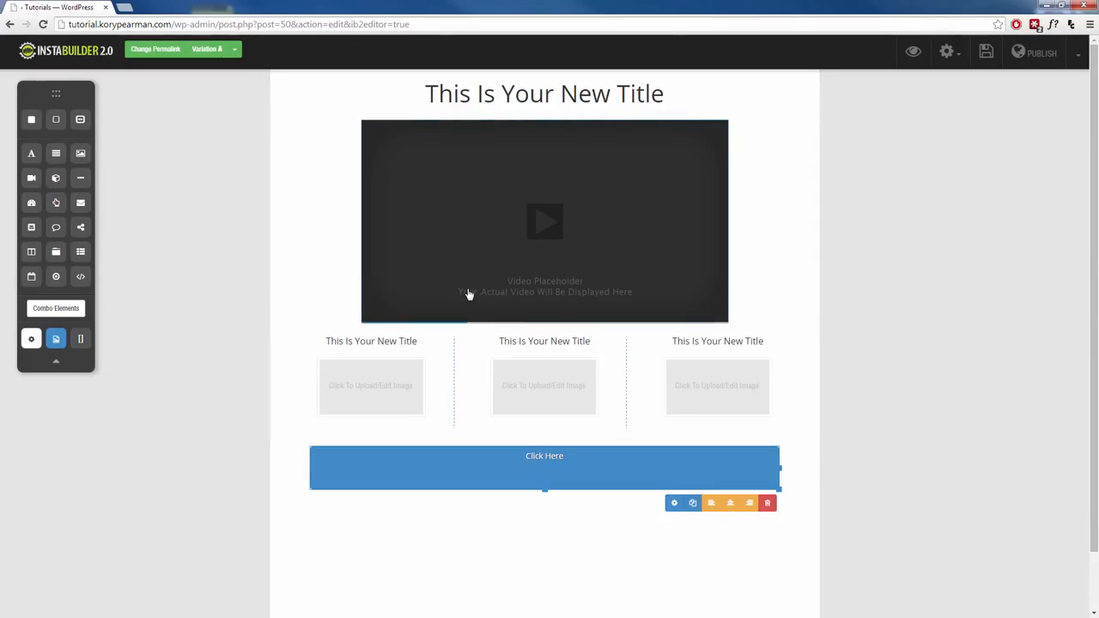
left_click(783, 246)
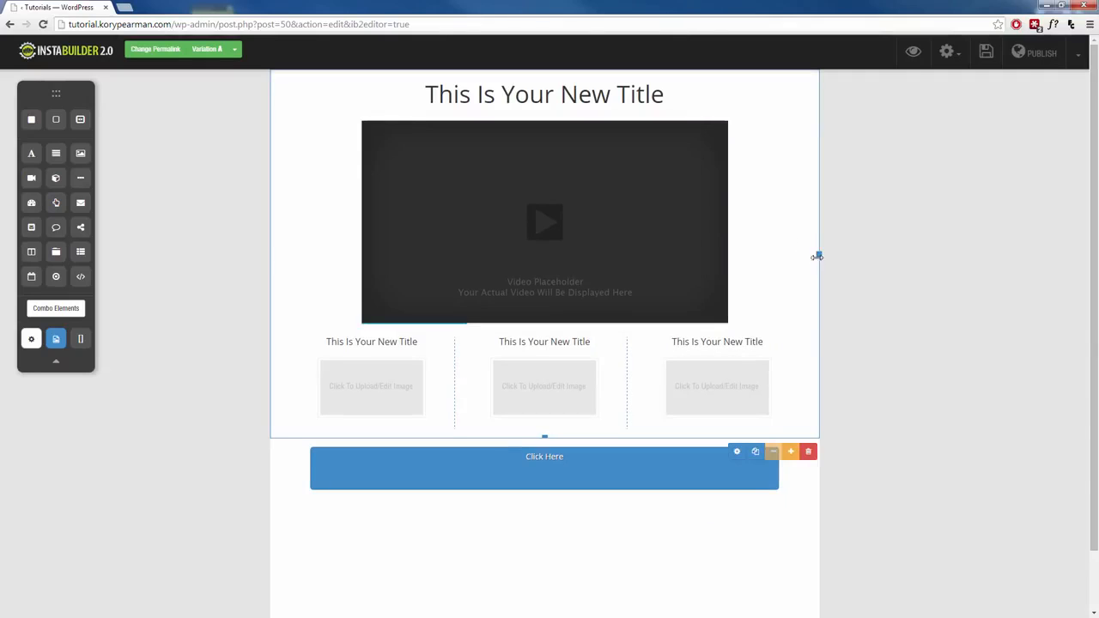
left_click(227, 315)
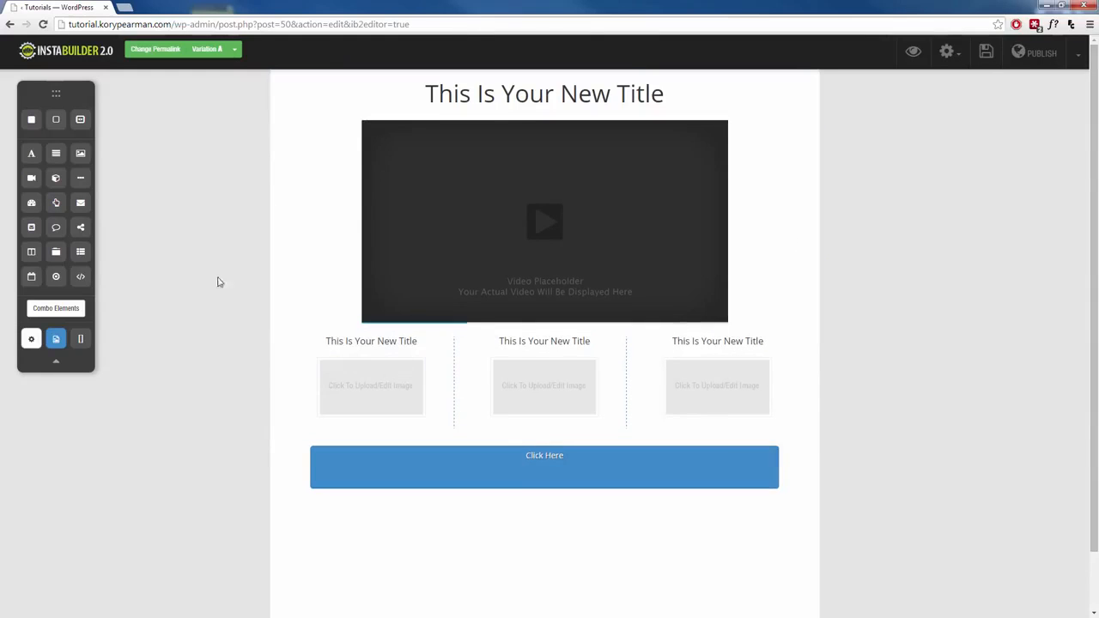
left_click(948, 54)
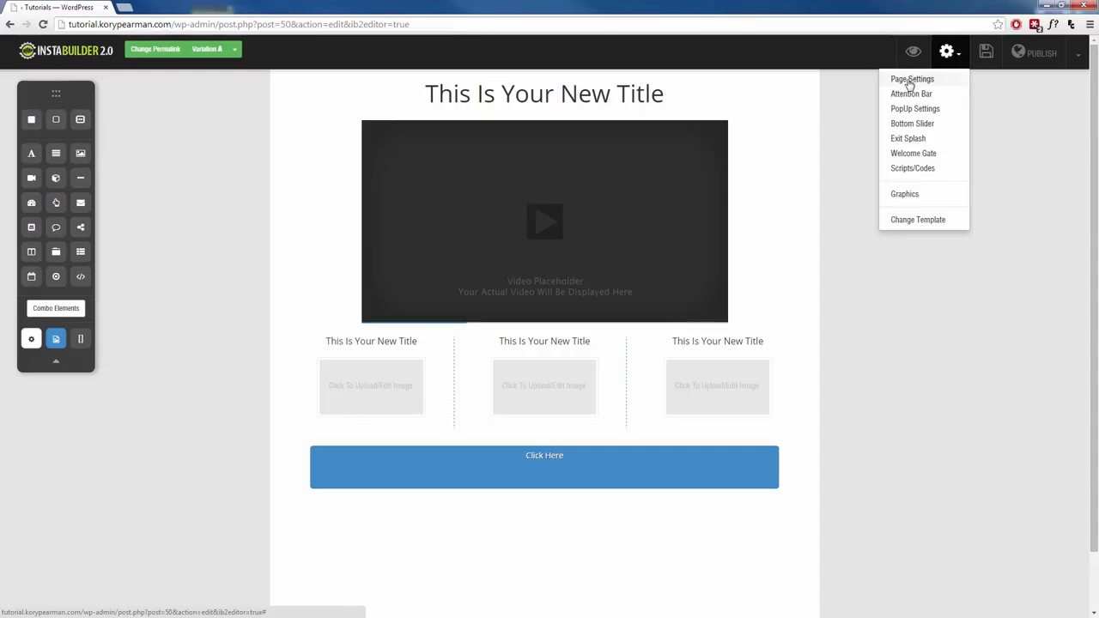
Step: Set the page background colour to red in Page Settings
left_click(910, 80)
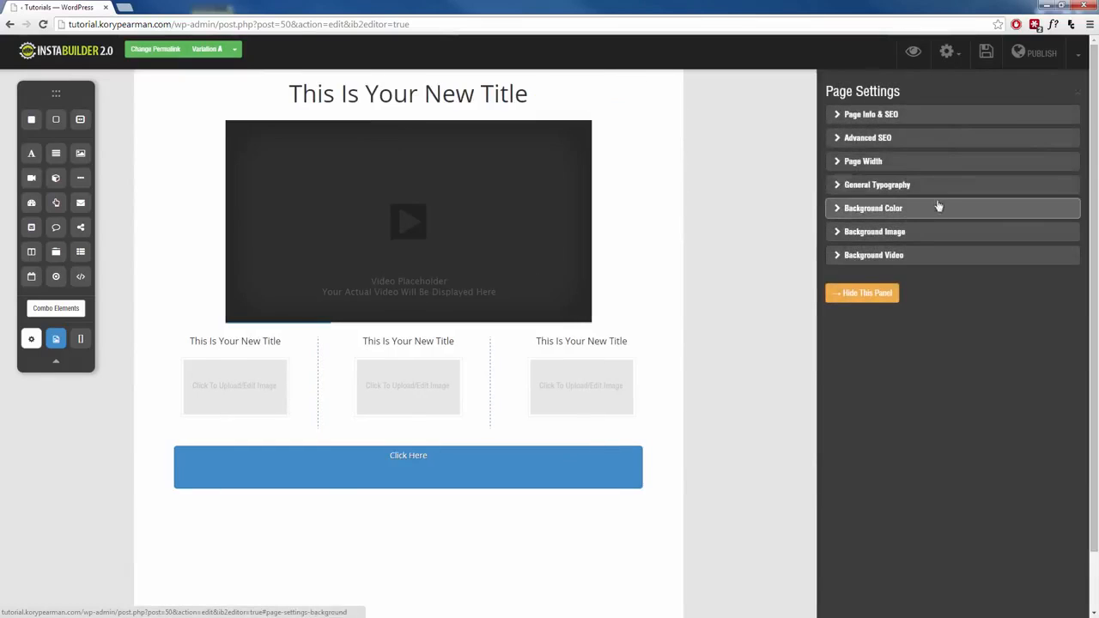
left_click(903, 211)
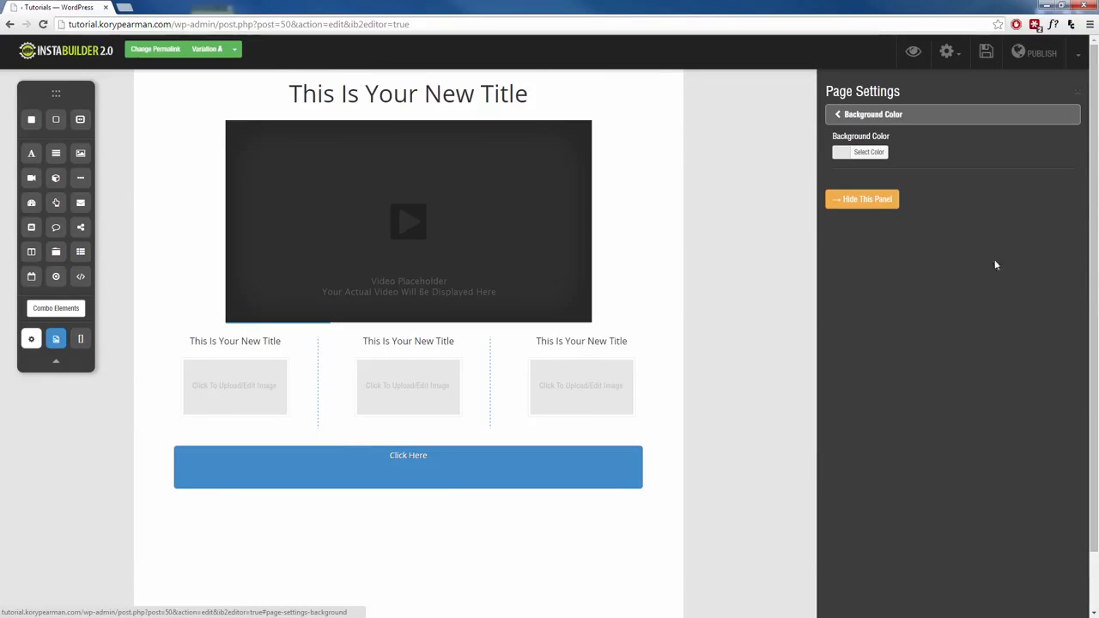
left_click(848, 157)
mouse_move(856, 188)
left_mouse_down()
mouse_move(913, 246)
mouse_move(865, 189)
left_mouse_up()
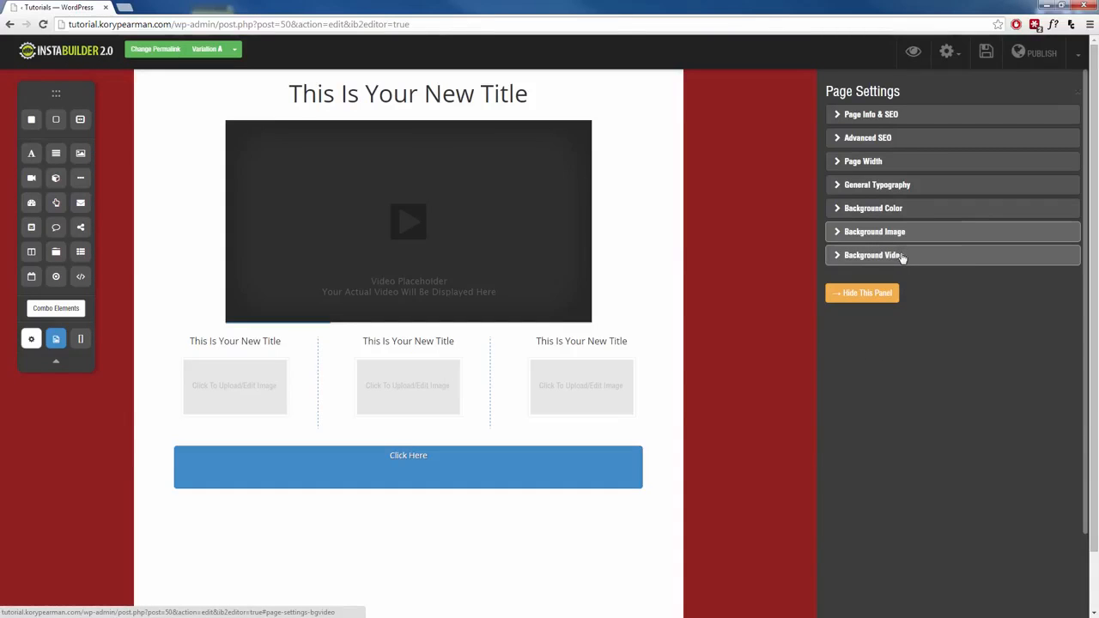
Step: Look through the page background image options, then return to the page settings list
left_click(893, 233)
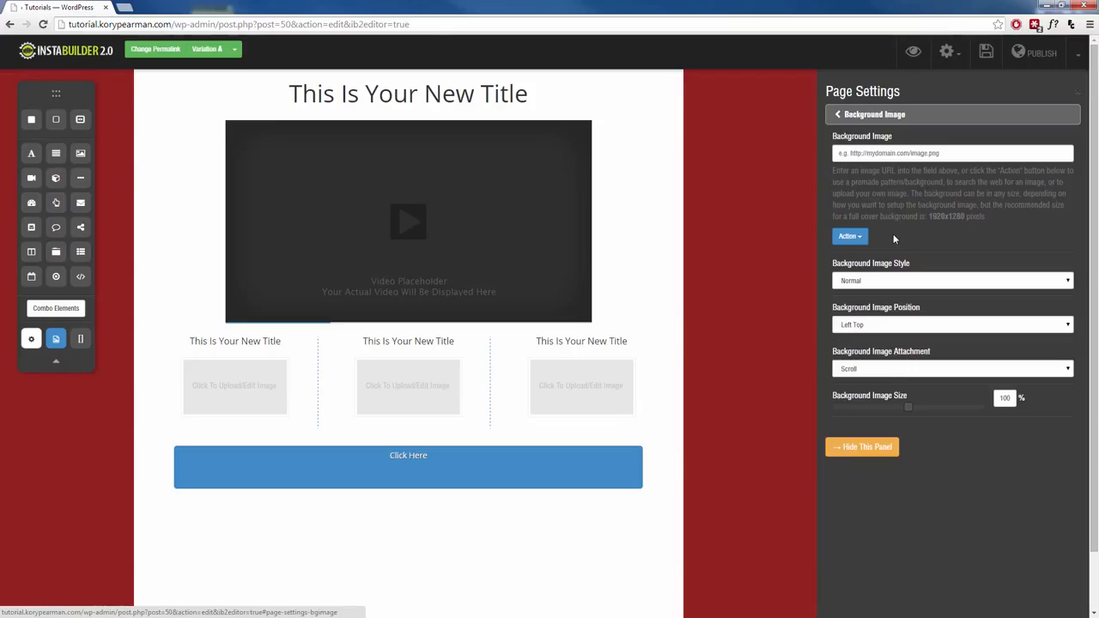
left_click(854, 236)
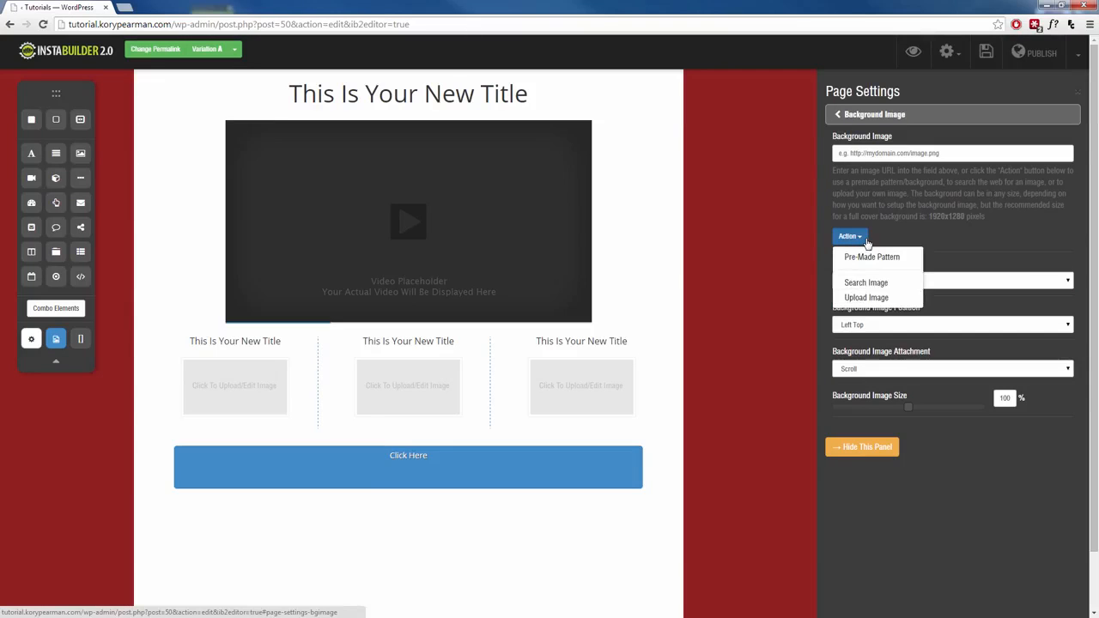
left_click(846, 114)
Step: Darken the page background colour to a neutral near-black
left_click(896, 209)
left_click(863, 153)
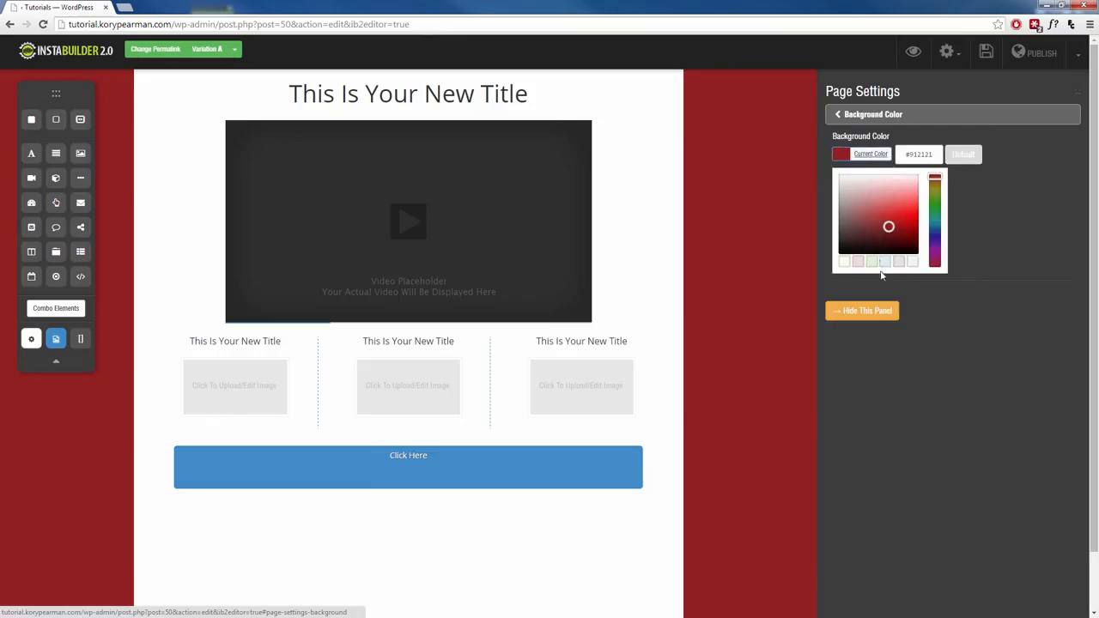
left_click_drag(912, 225, 946, 280)
left_click(875, 173)
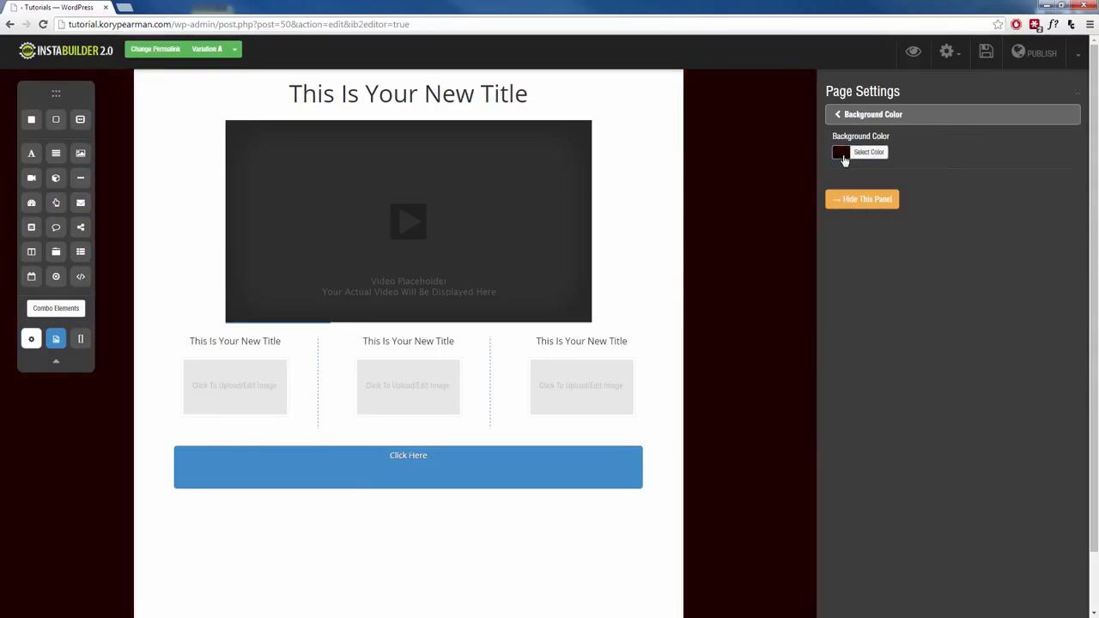
left_click(844, 158)
left_click_drag(850, 242, 832, 251)
left_click(1003, 232)
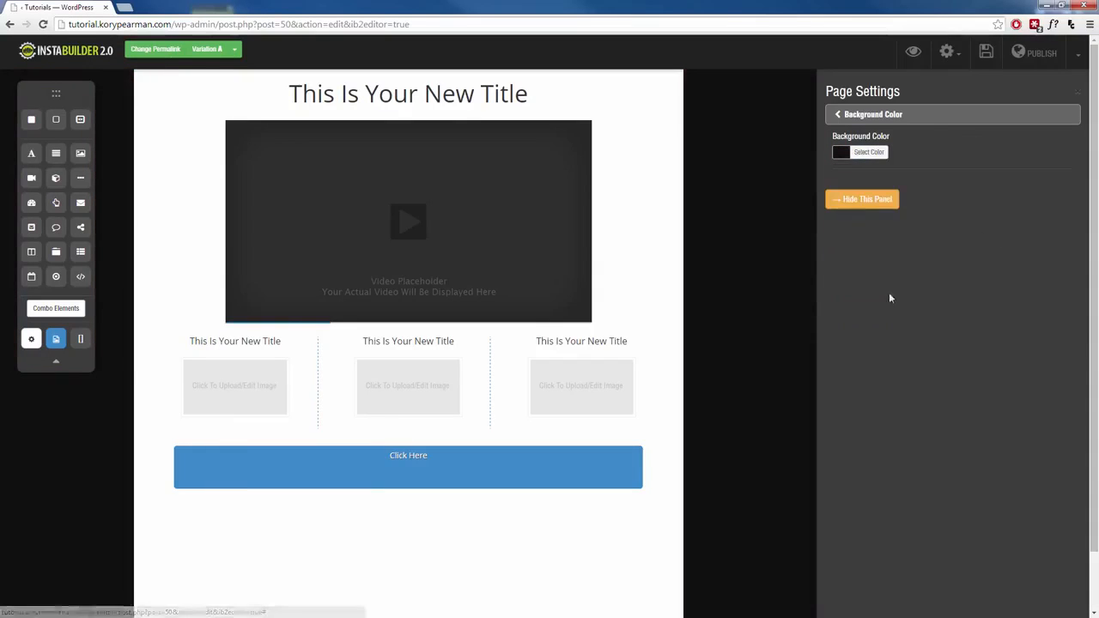
Step: Hide the settings panel and drop a sample text paragraph and a countdown timer under the Click Here button
left_click(858, 202)
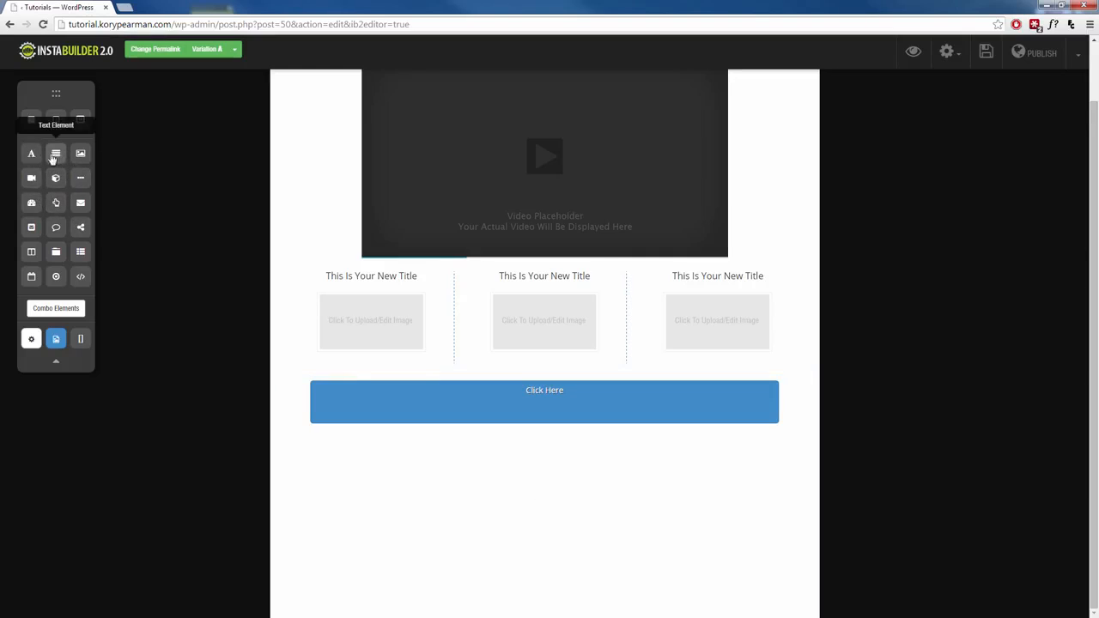
left_click_drag(56, 155, 448, 488)
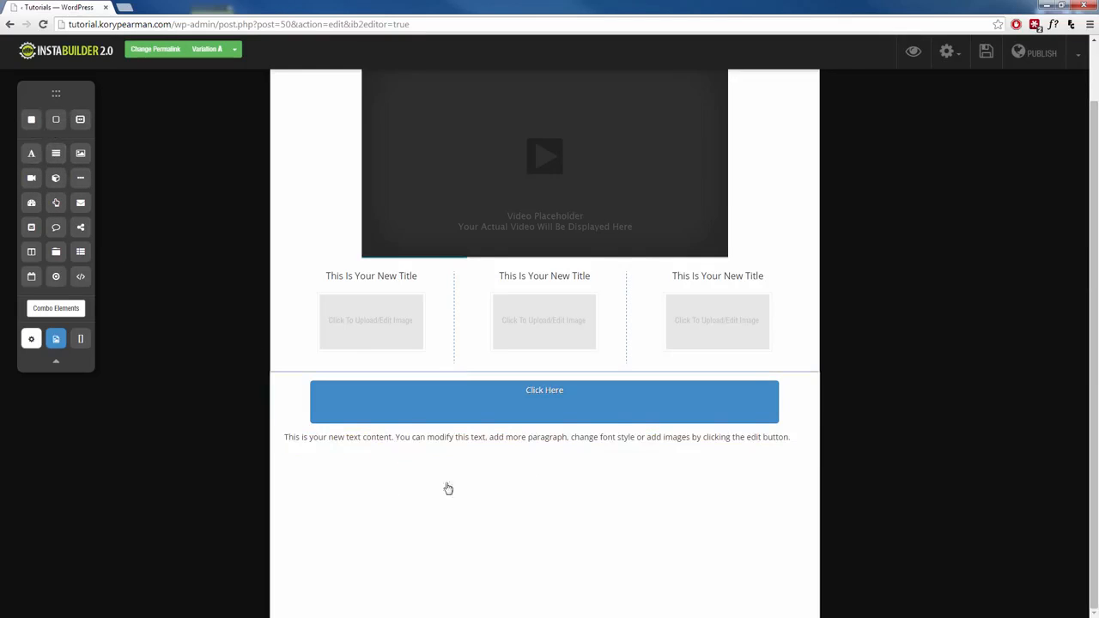
left_click_drag(56, 251, 534, 488)
scroll(377, 503, "up", 1)
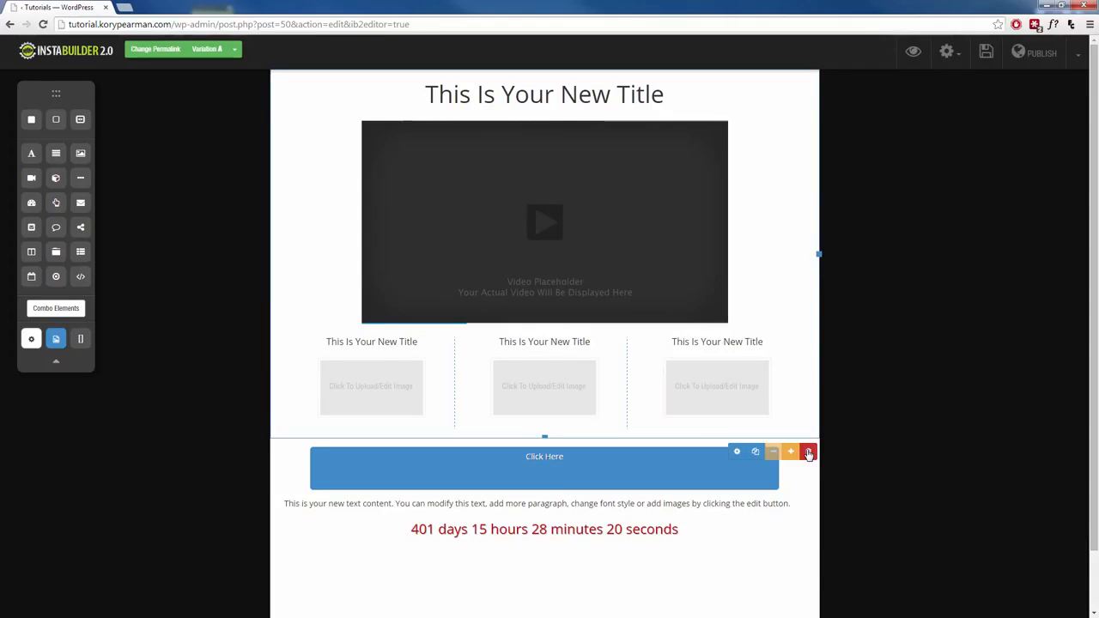
Step: Delete the video-and-columns section and the countdown section, confirming each deletion
left_click(807, 450)
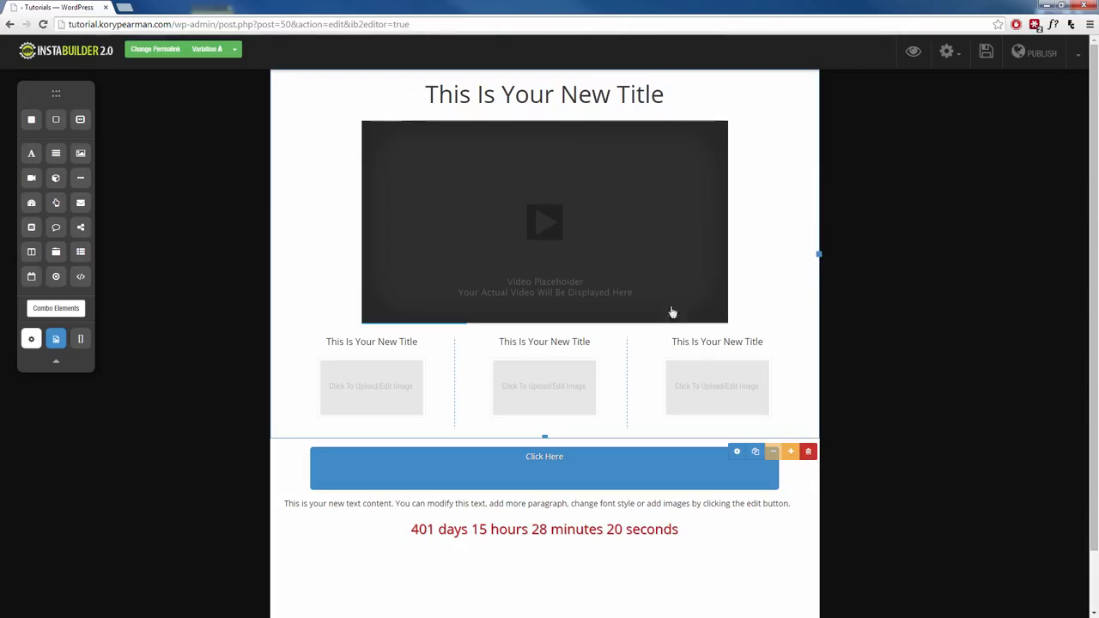
left_click(572, 95)
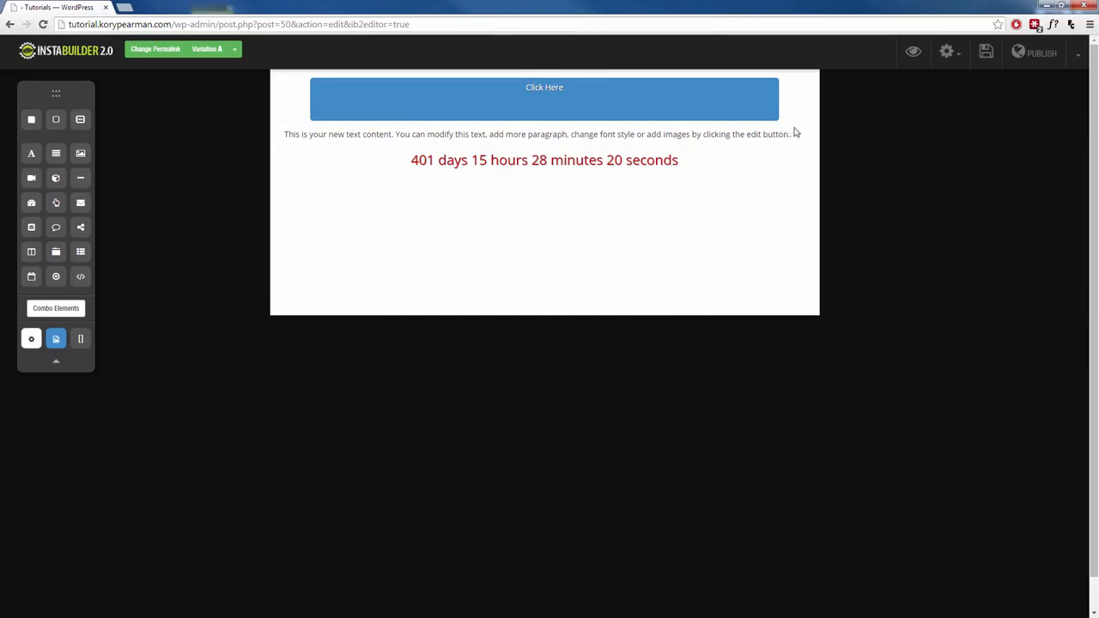
left_click(807, 328)
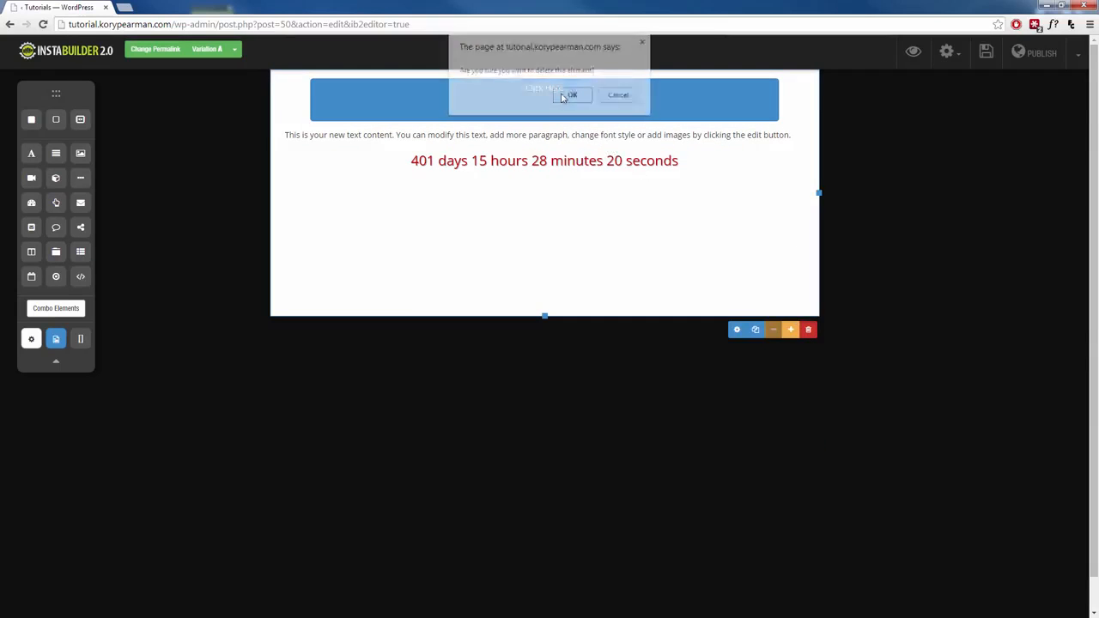
left_click(572, 94)
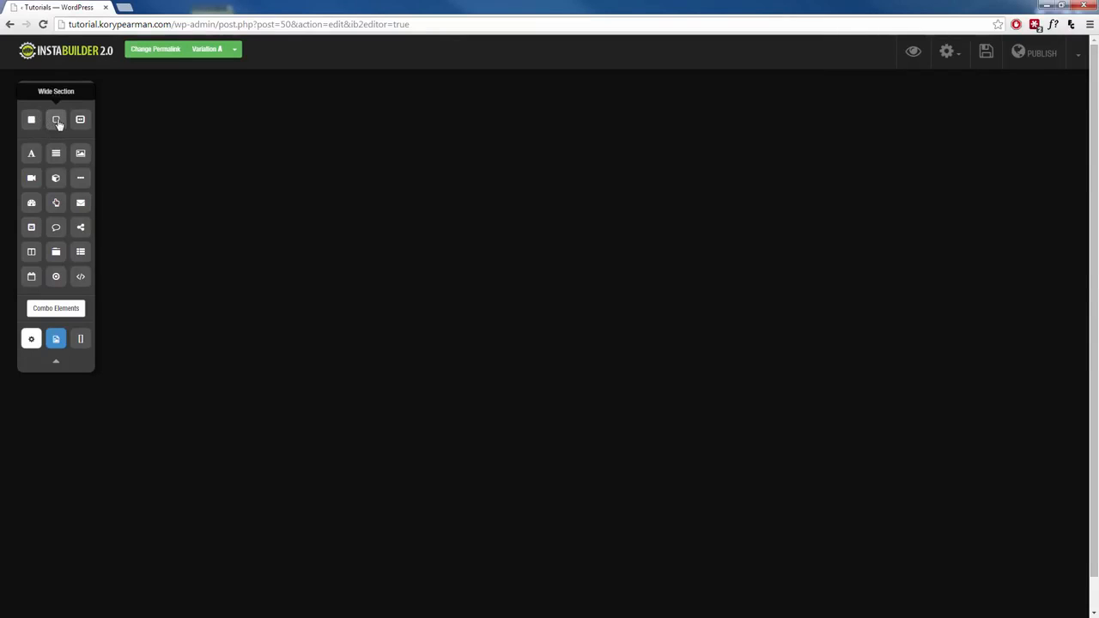
Step: Add a wide white section with a centred title at the top, then a second wide section below
left_click_drag(57, 122, 523, 105)
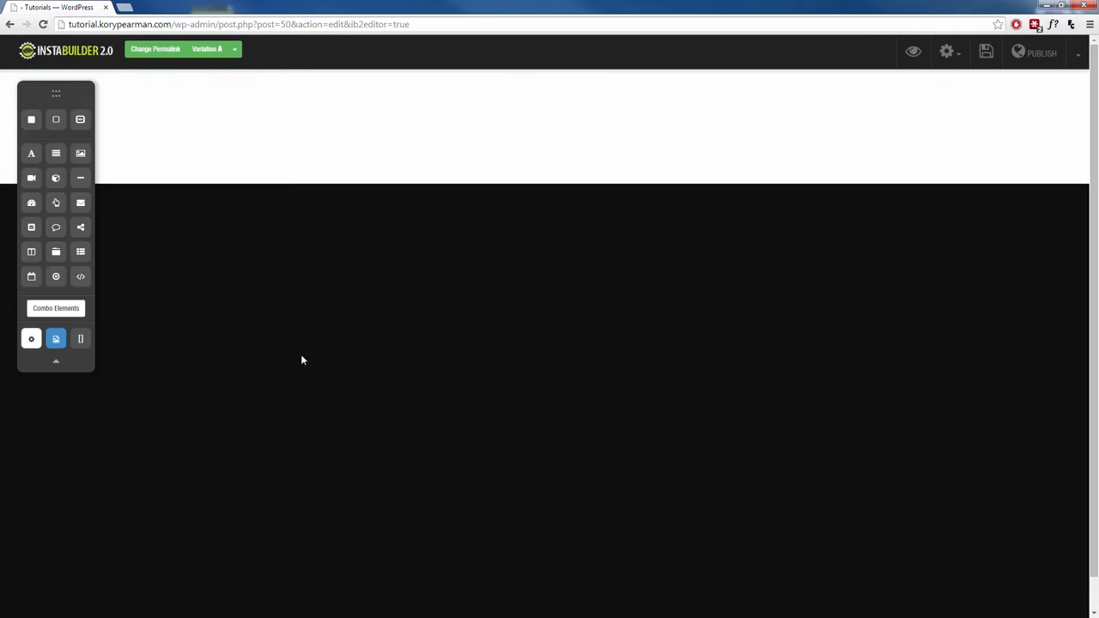
mouse_move(407, 155)
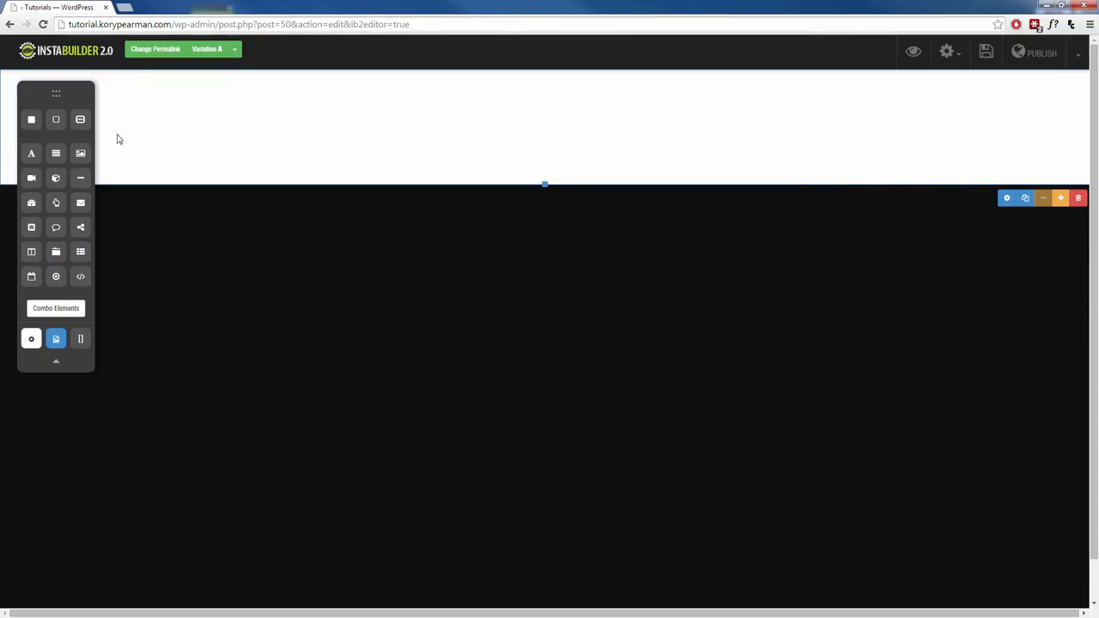
left_click_drag(31, 153, 535, 115)
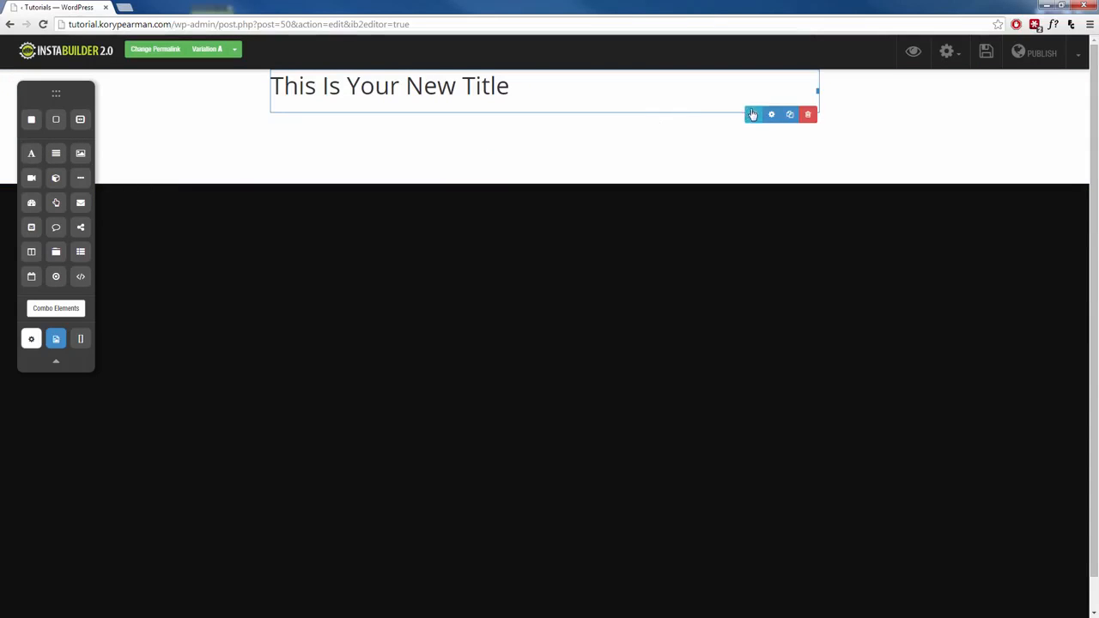
left_click(467, 86)
left_click(500, 60)
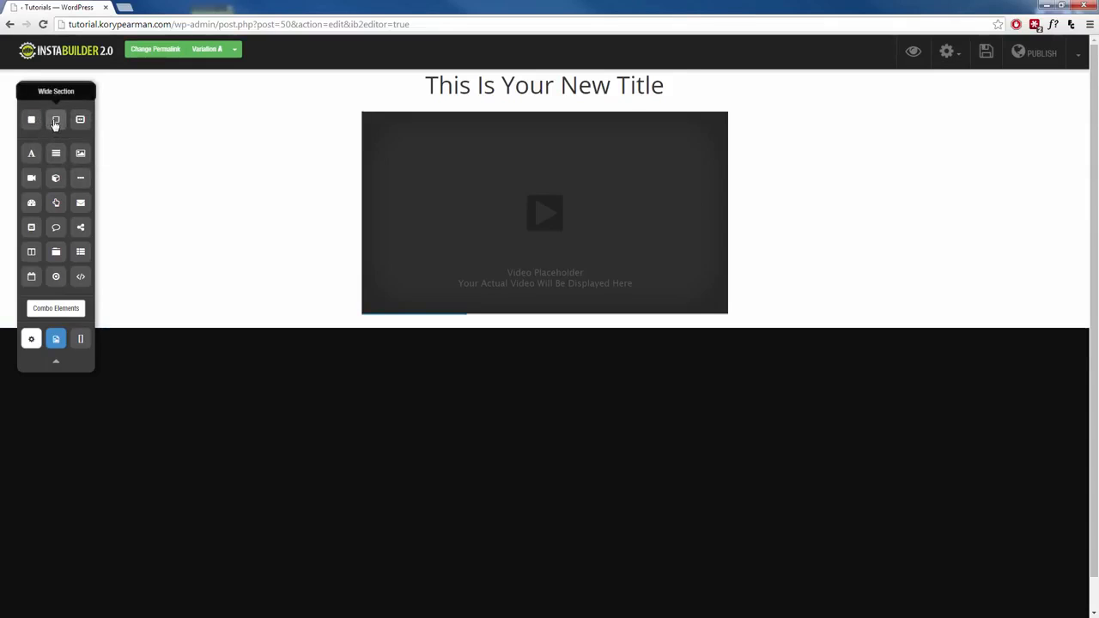
left_click_drag(55, 122, 493, 361)
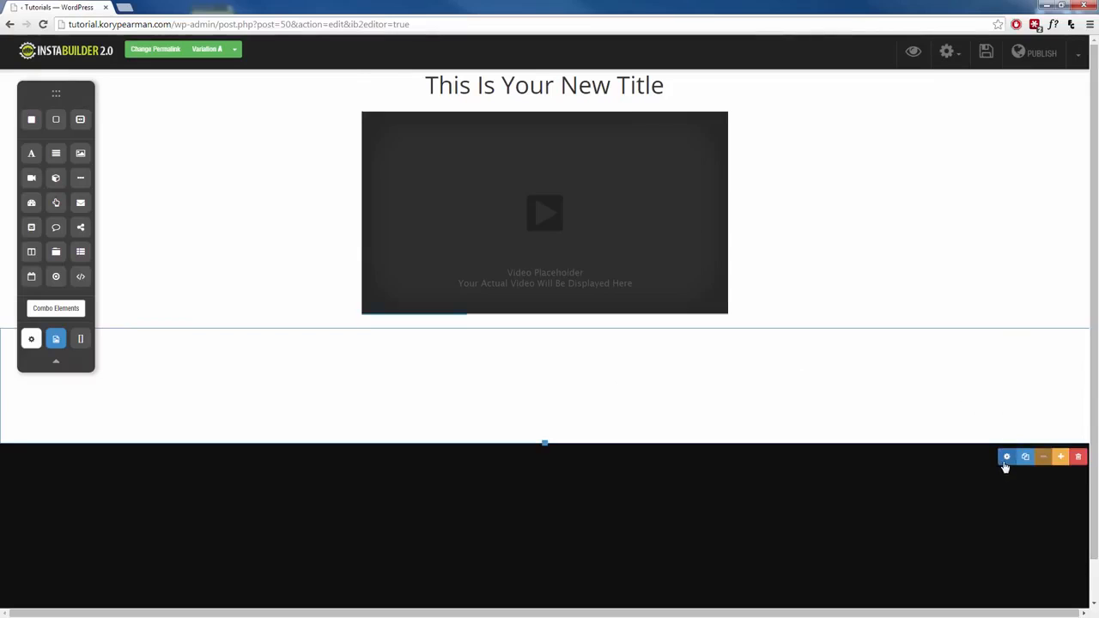
Step: Make the new wide section's background red and drop a Click Here button into it
left_click(1006, 458)
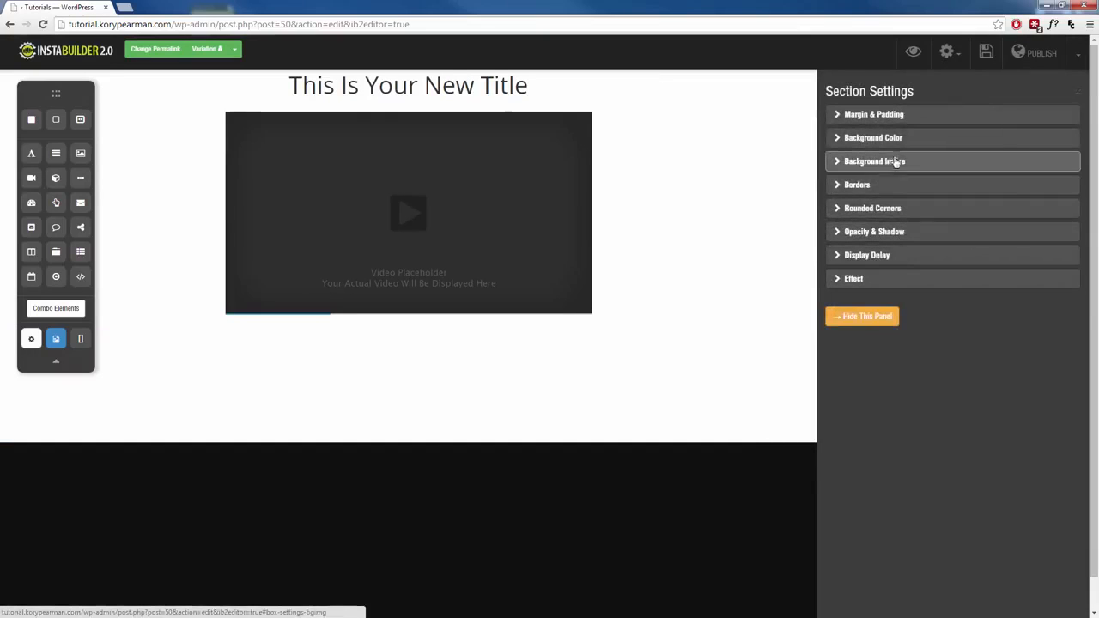
left_click(873, 137)
left_click(851, 188)
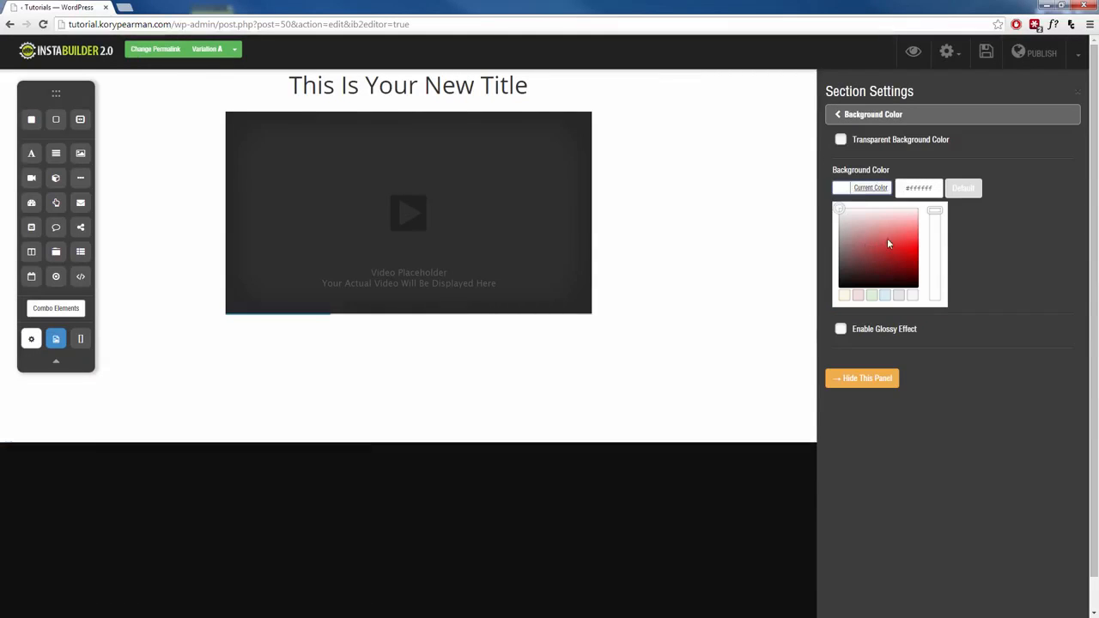
mouse_move(888, 245)
left_mouse_down()
mouse_move(915, 232)
mouse_move(915, 256)
mouse_move(903, 248)
left_mouse_up()
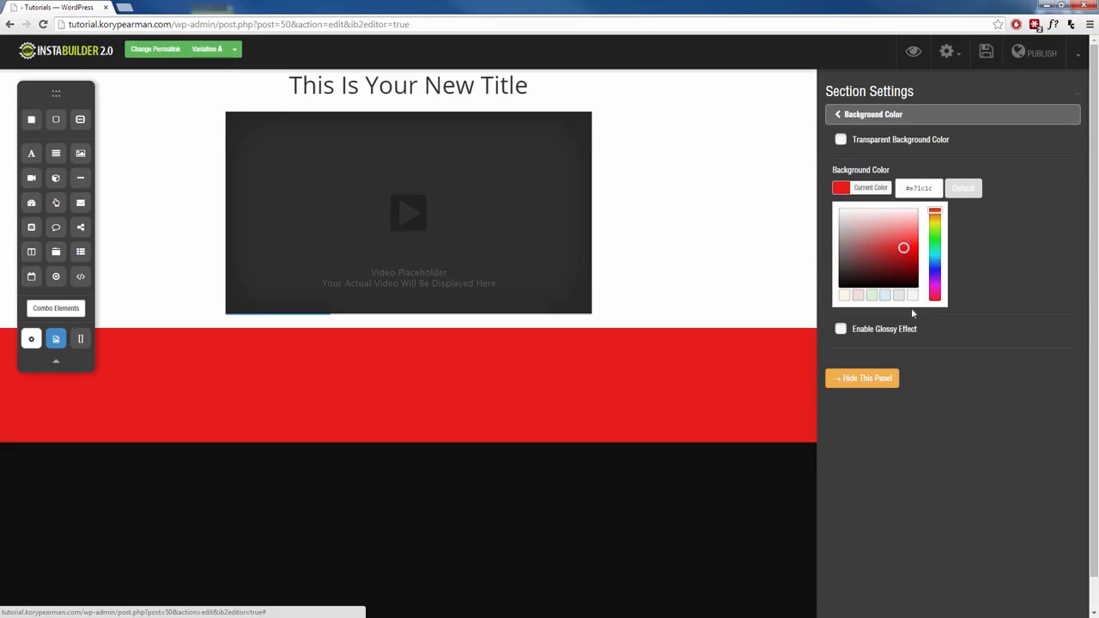
left_click(850, 377)
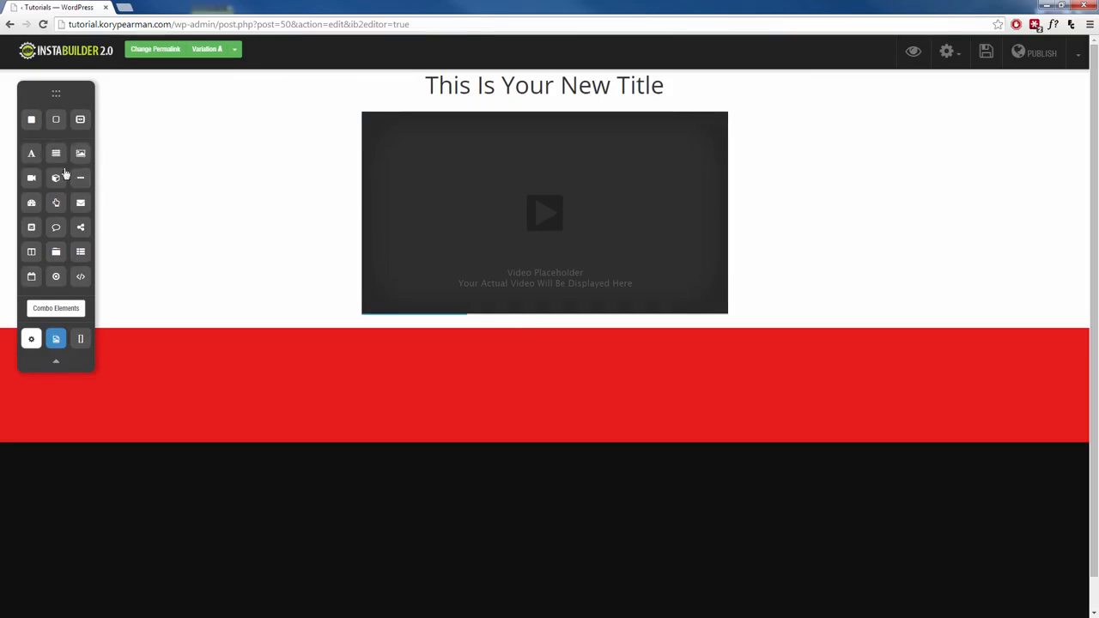
left_click_drag(55, 204, 514, 388)
Step: Stretch the Click Here button to roughly the video's width and nudge it lower
mouse_move(571, 356)
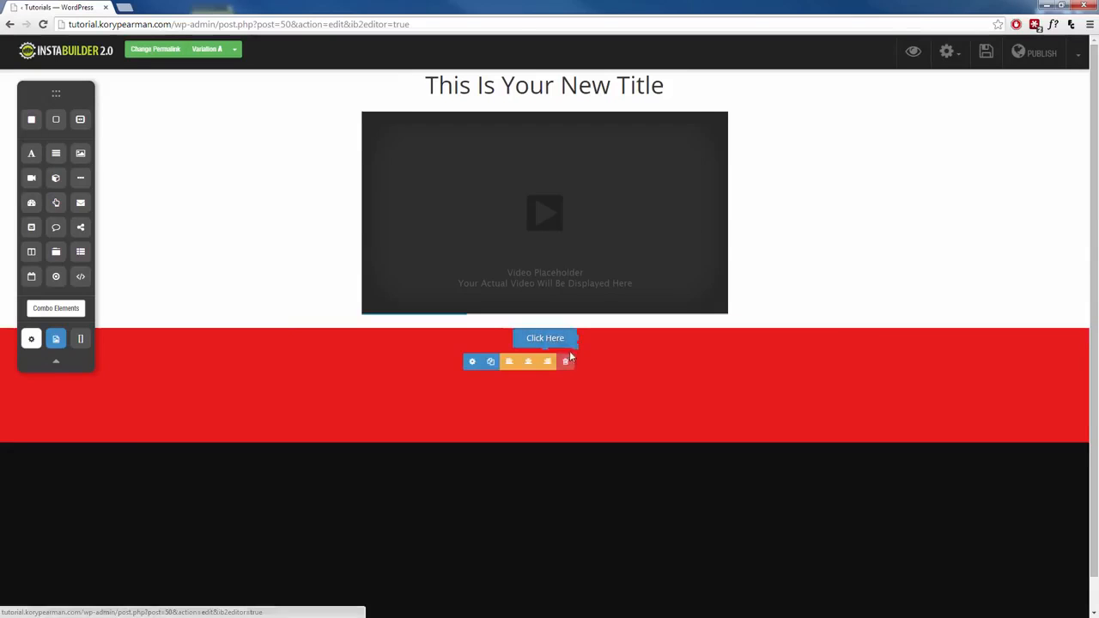
left_click(472, 362)
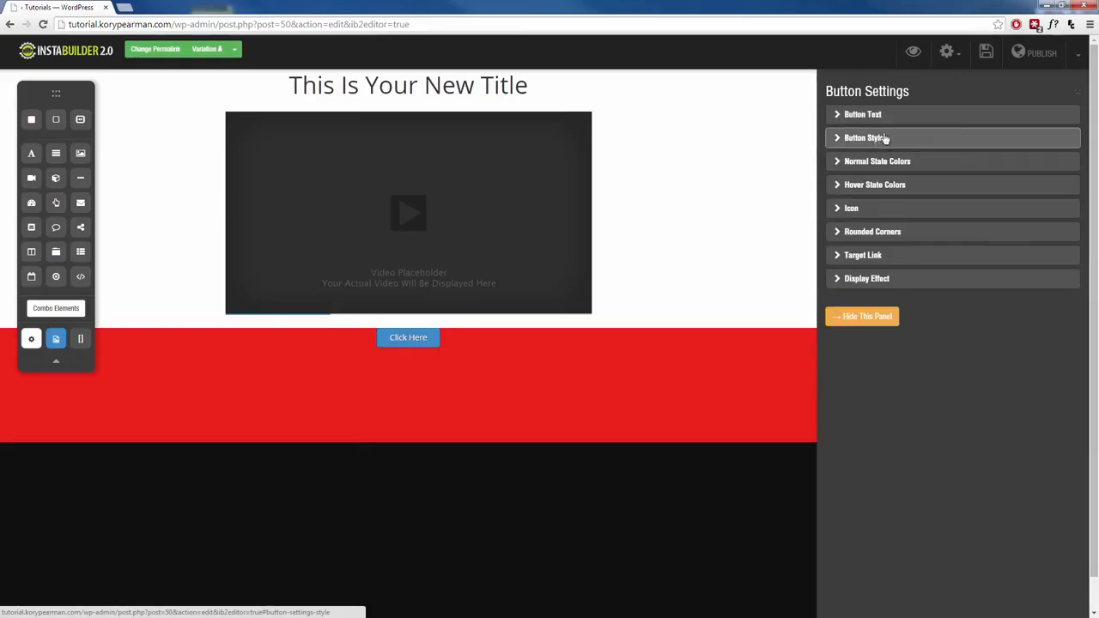
left_click_drag(442, 348, 738, 358)
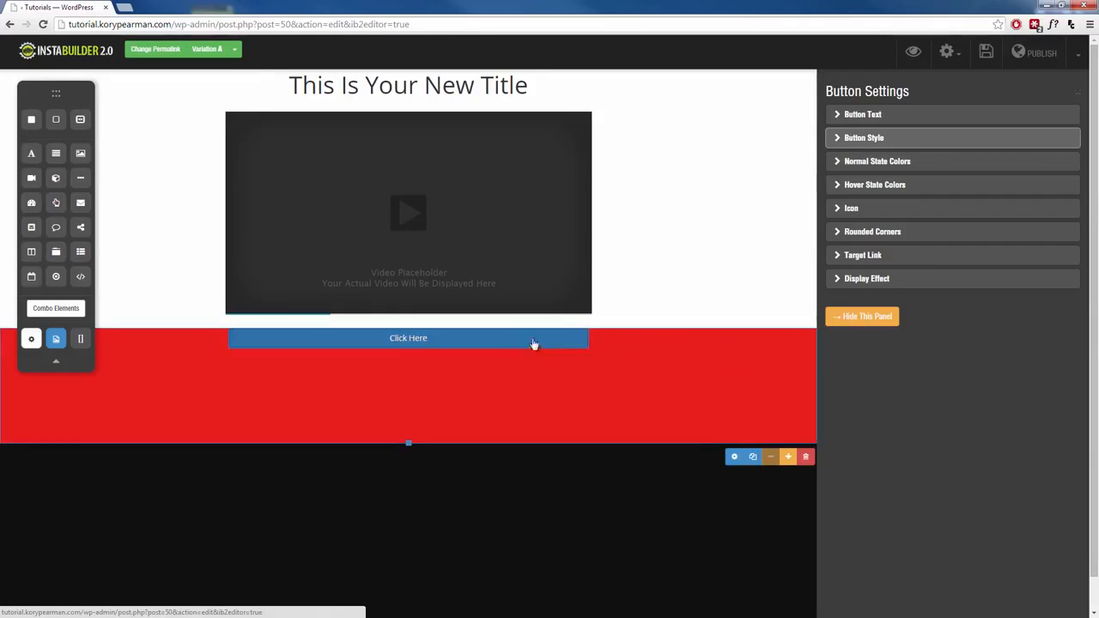
left_click_drag(511, 339, 526, 371)
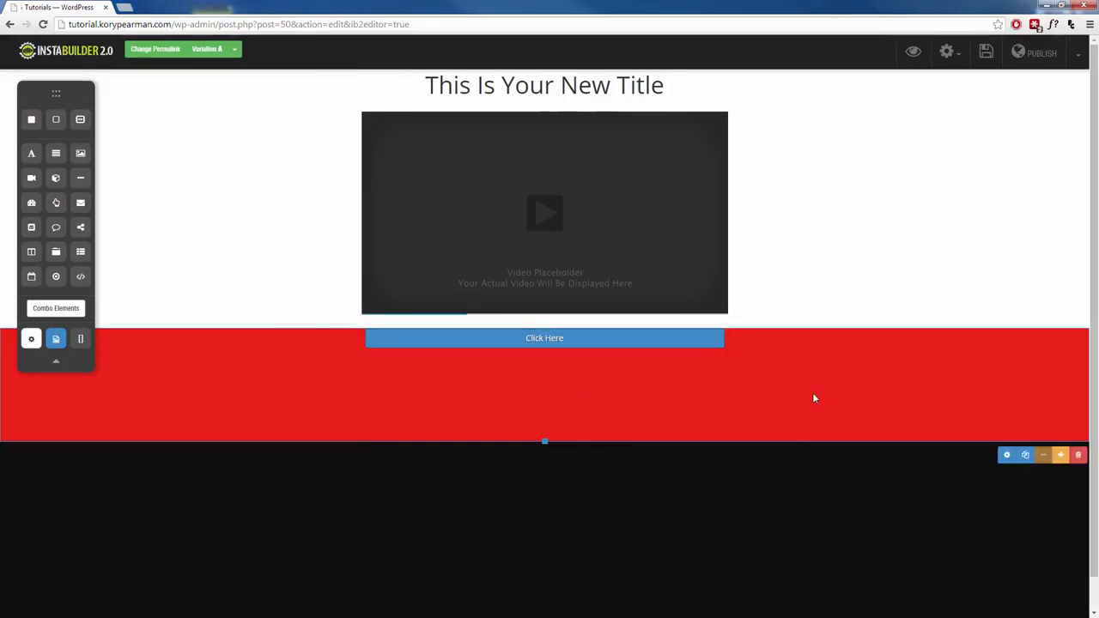
Step: Give the red section about 38 px of top padding
left_click(1006, 456)
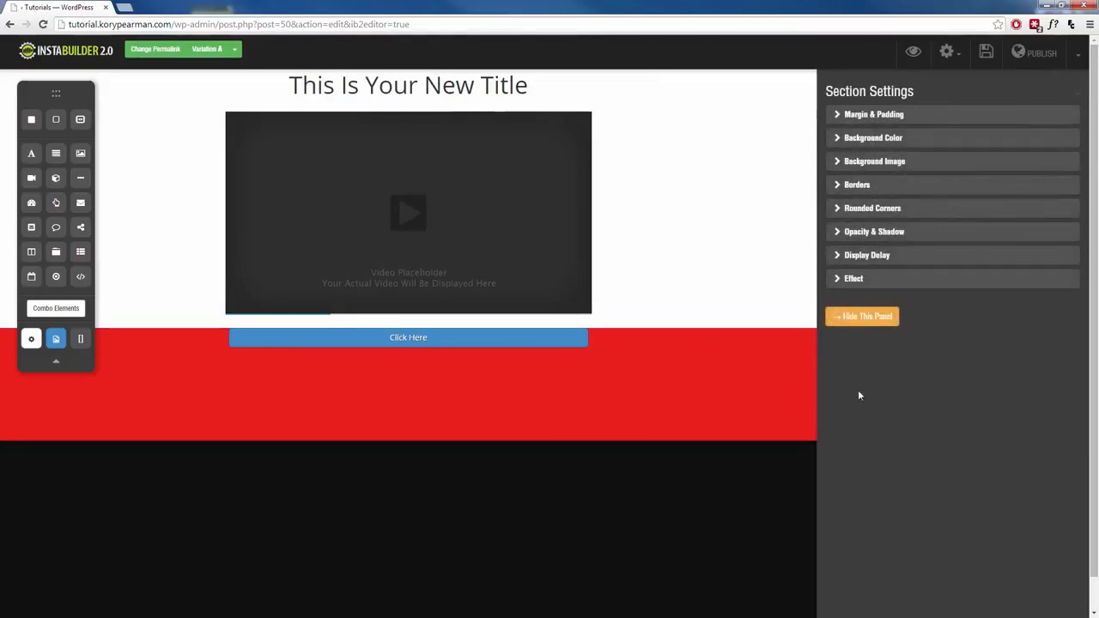
left_click(886, 116)
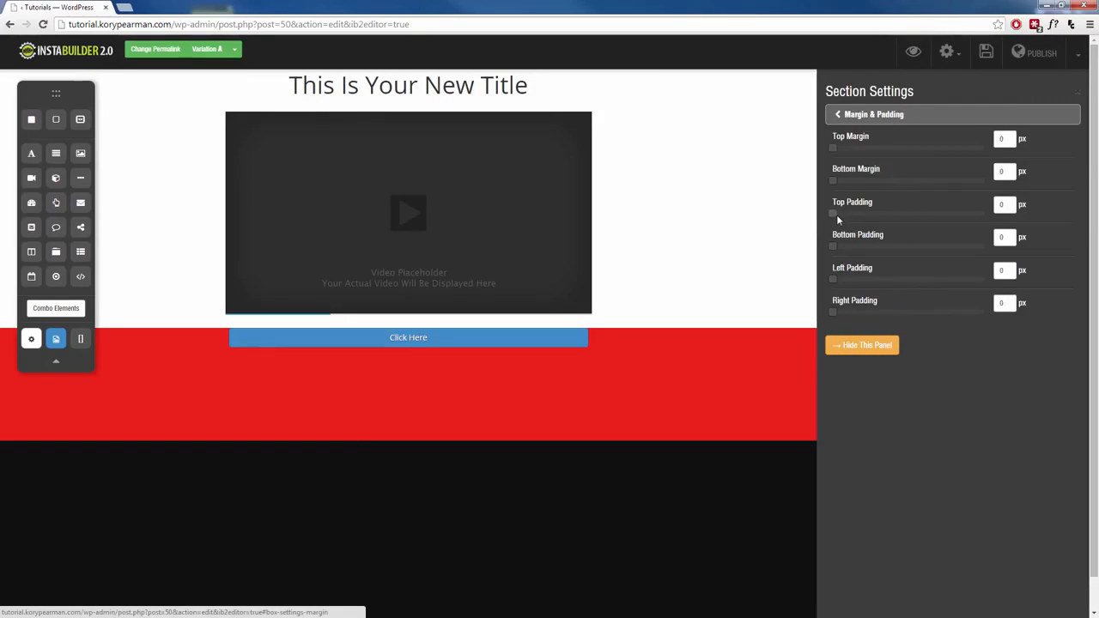
left_click_drag(838, 215, 852, 218)
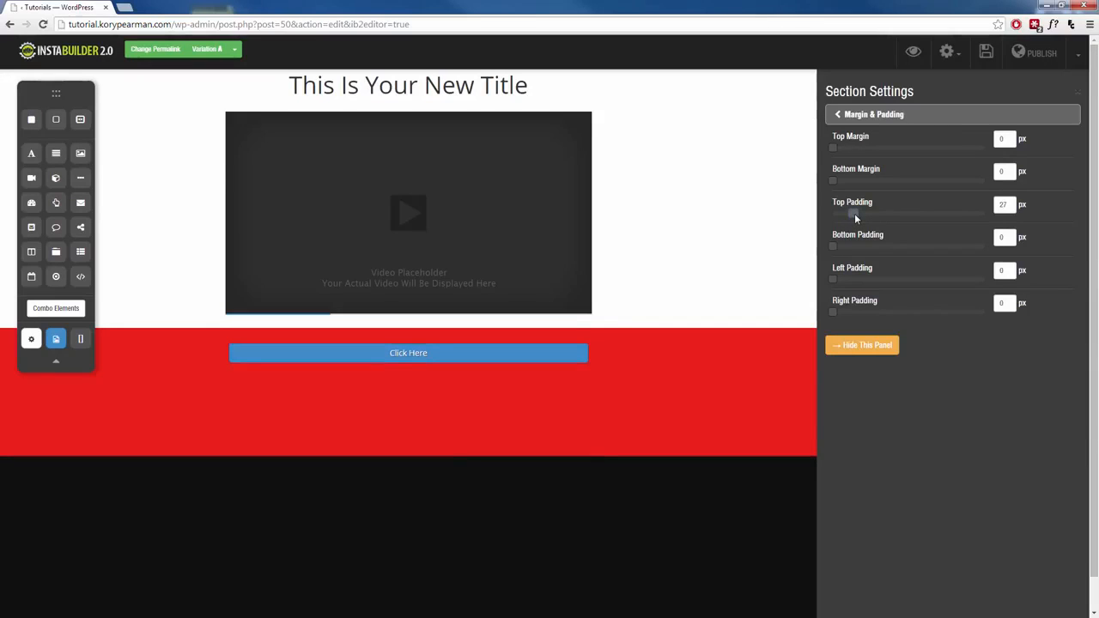
left_click_drag(863, 217, 863, 215)
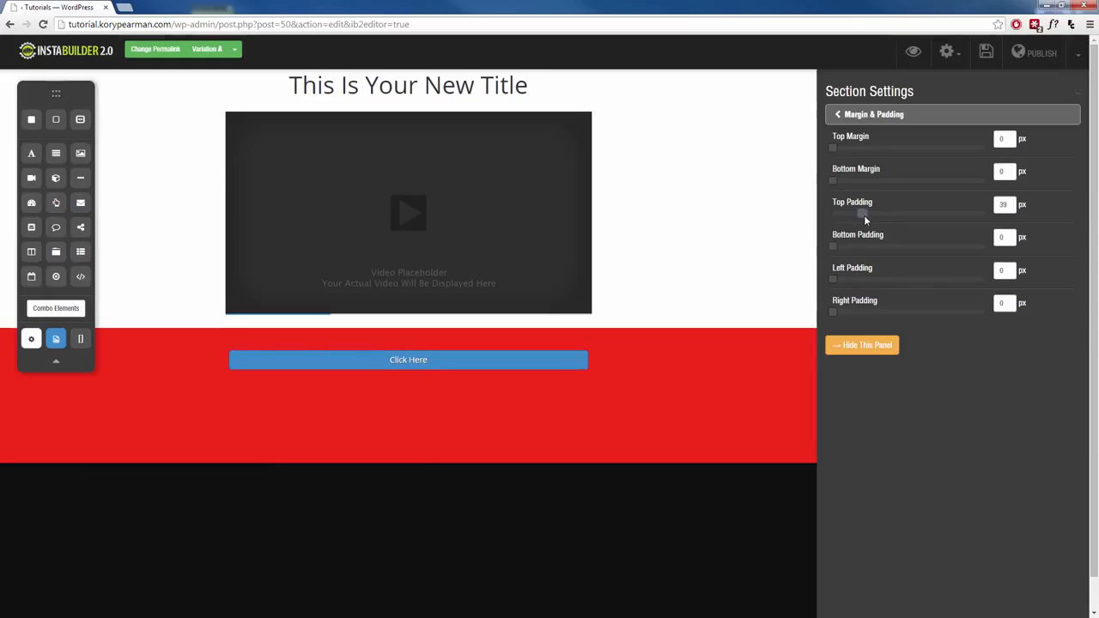
left_click(851, 345)
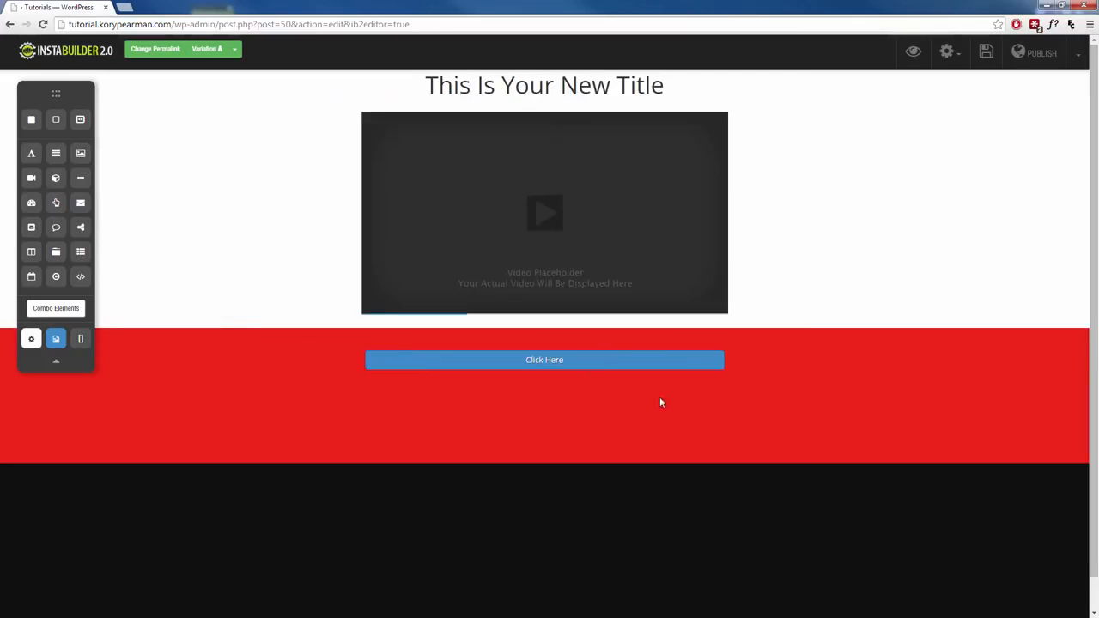
Step: Drag the red band's bottom edge up to sit just below the Click Here button
left_click(888, 408)
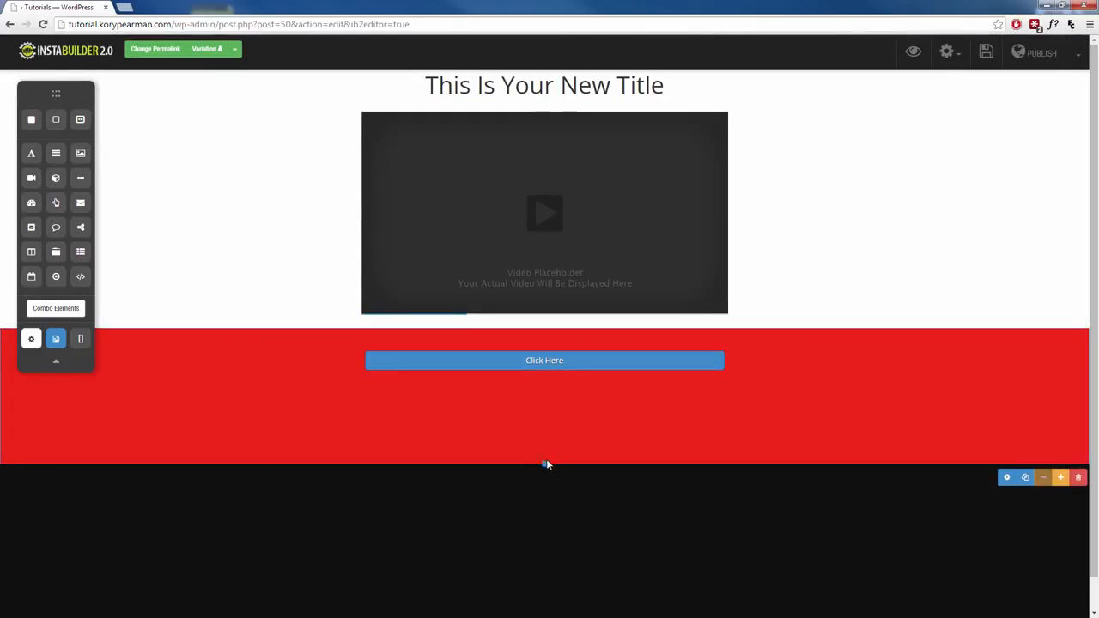
left_click_drag(546, 464, 557, 390)
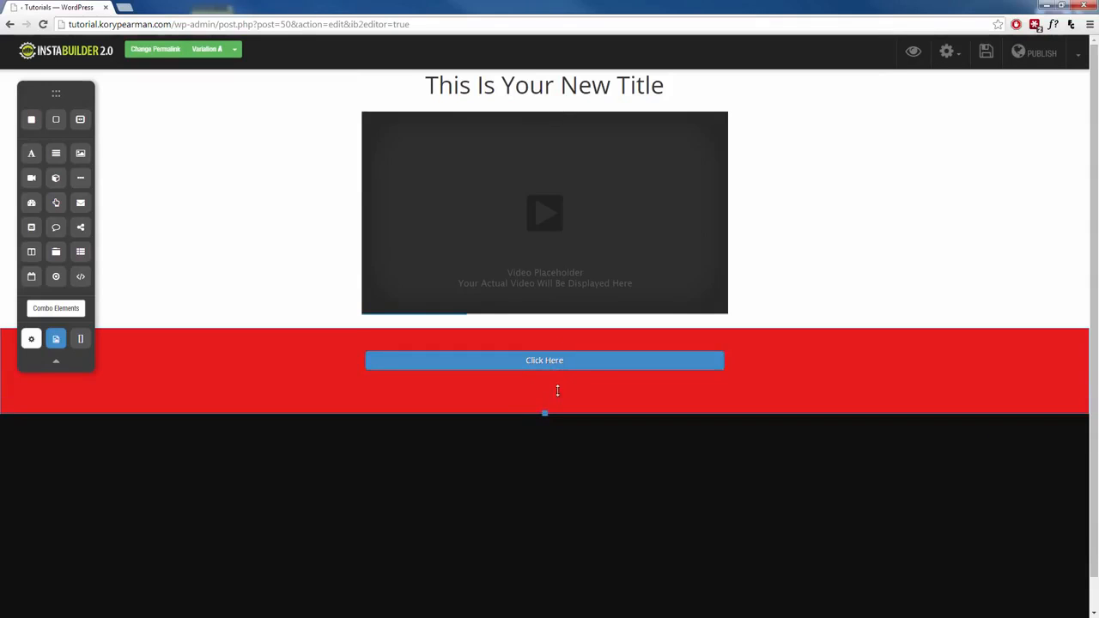
left_click(621, 384)
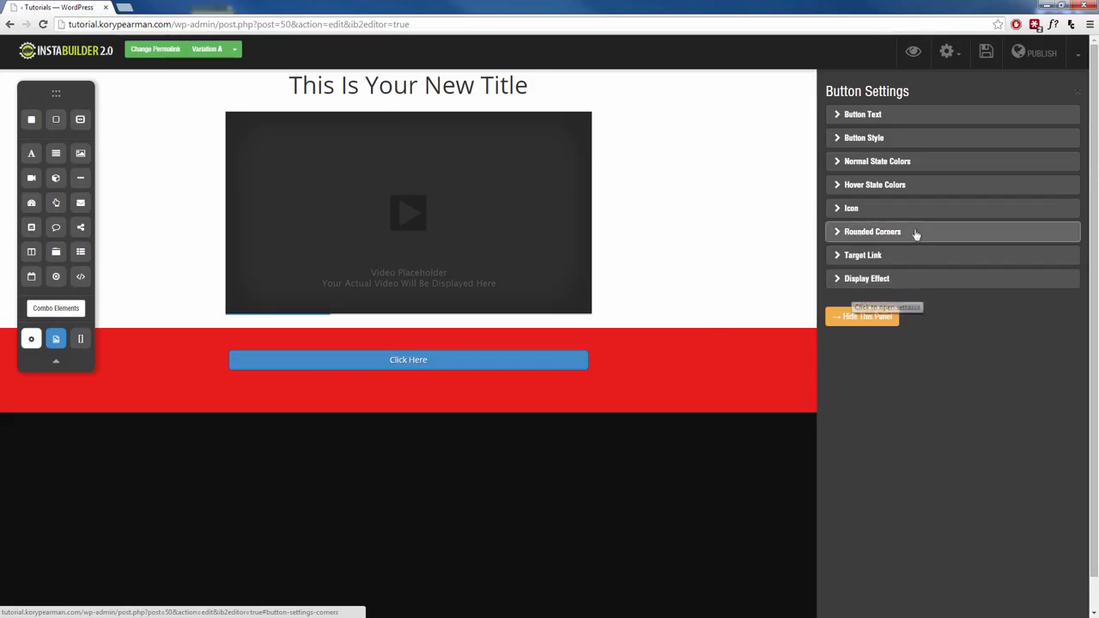
left_click(867, 316)
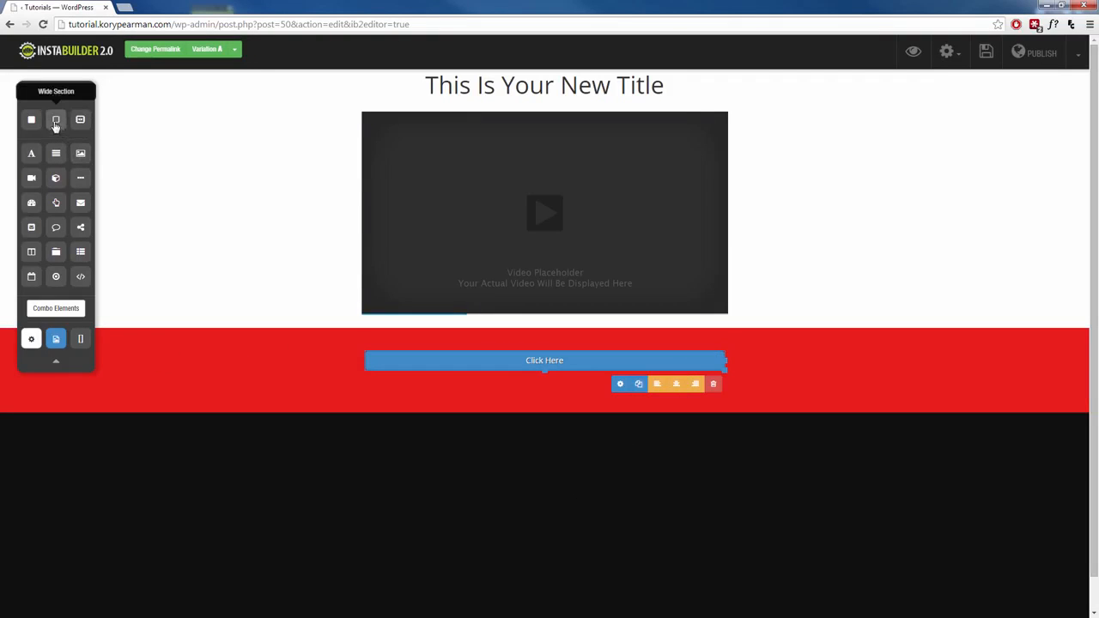
Step: Add a white wide section below the red band with a centred title in it
left_click_drag(55, 121, 435, 447)
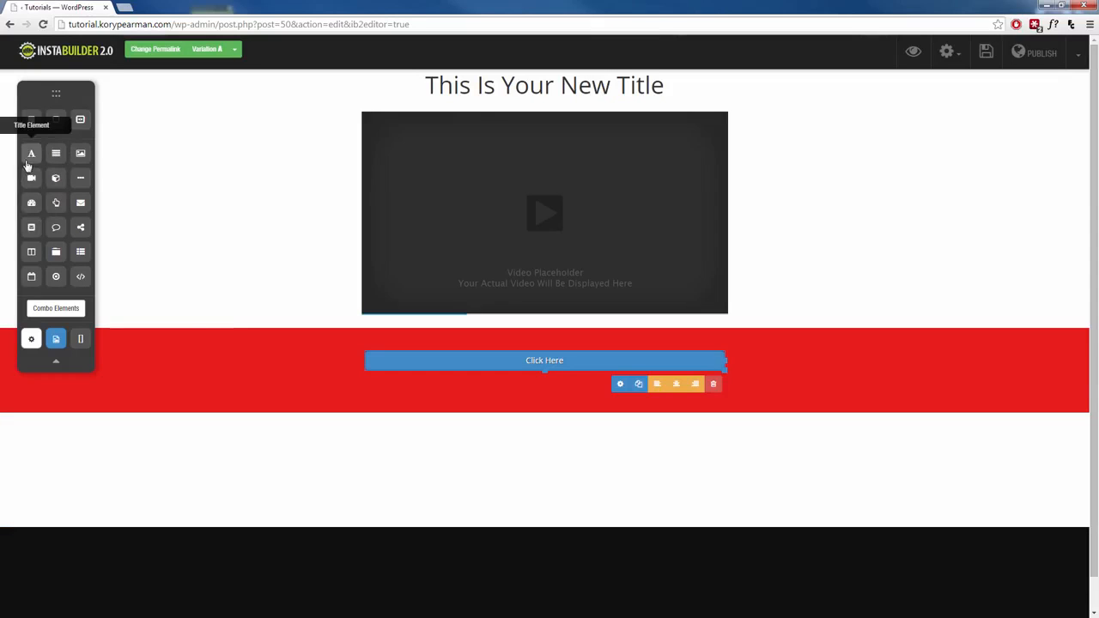
left_click_drag(31, 155, 507, 450)
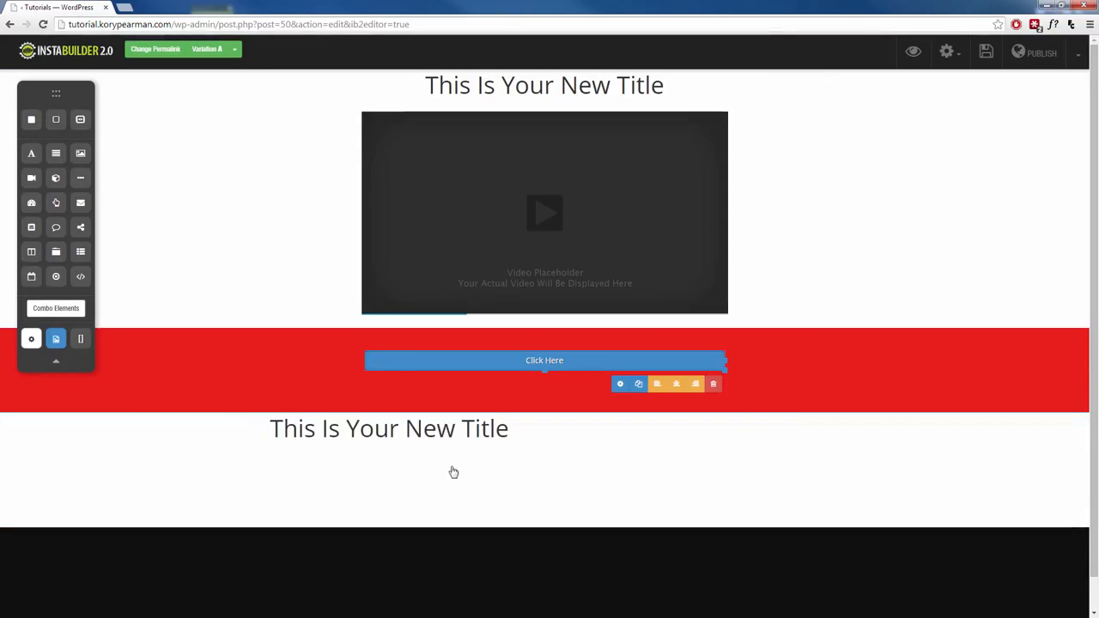
scroll(446, 395, "down", 1)
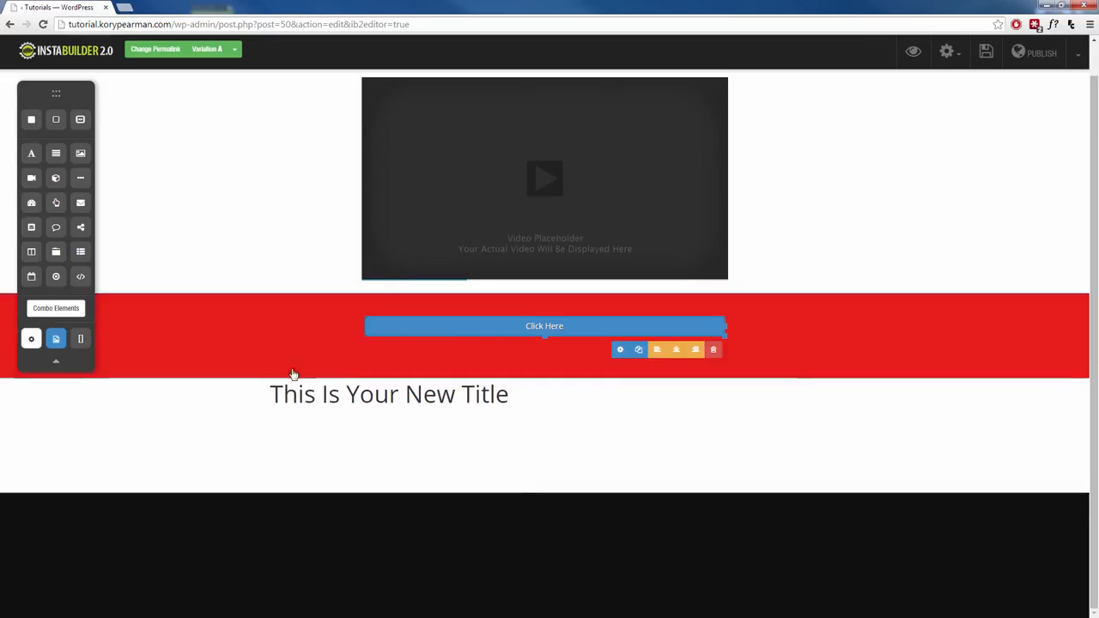
left_click(443, 410)
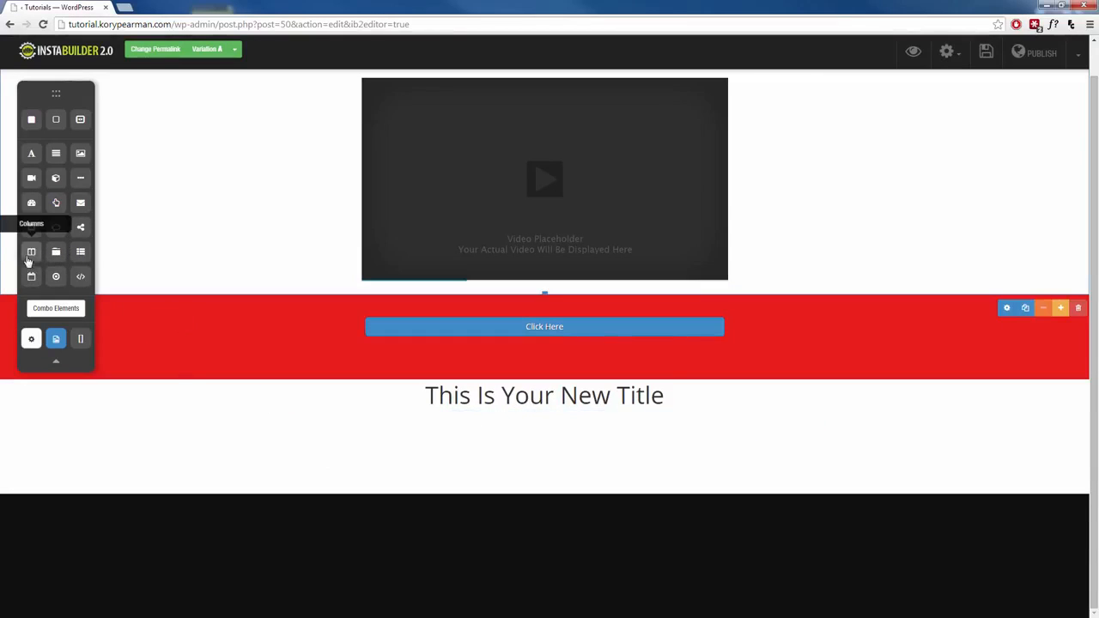
Step: Place a three-column row beneath the new title
left_click_drag(32, 255, 532, 455)
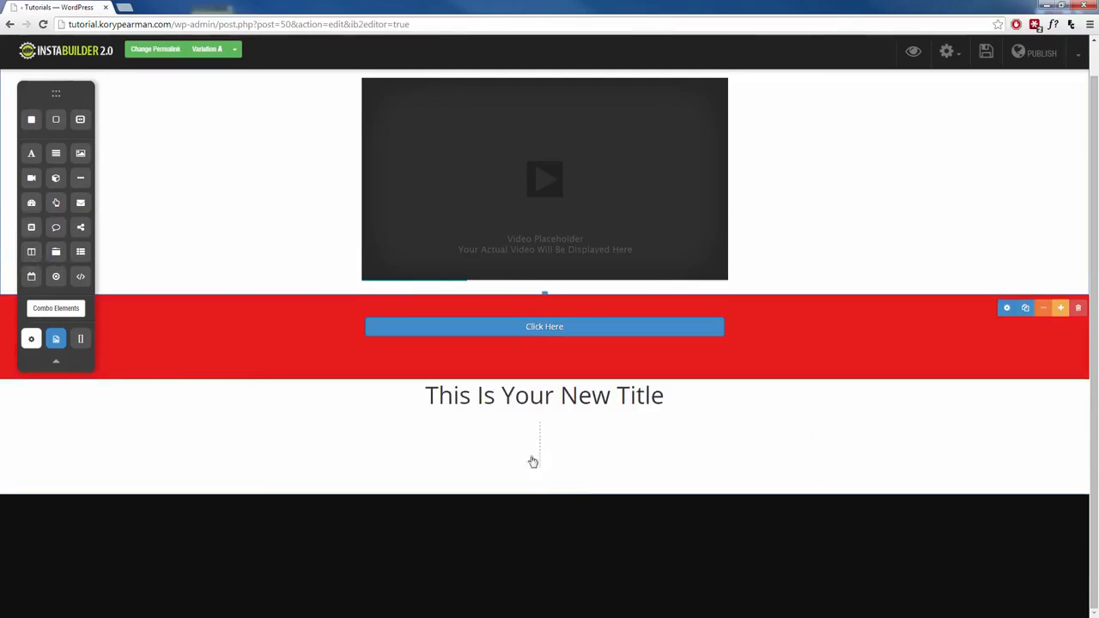
left_click(799, 486)
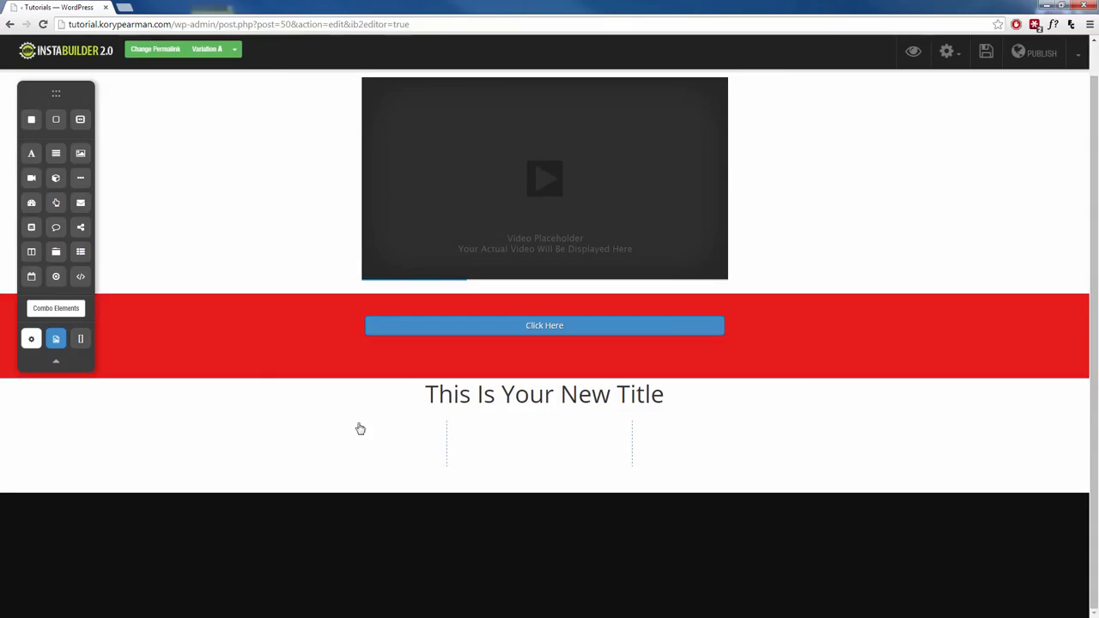
scroll(310, 462, "up", 1)
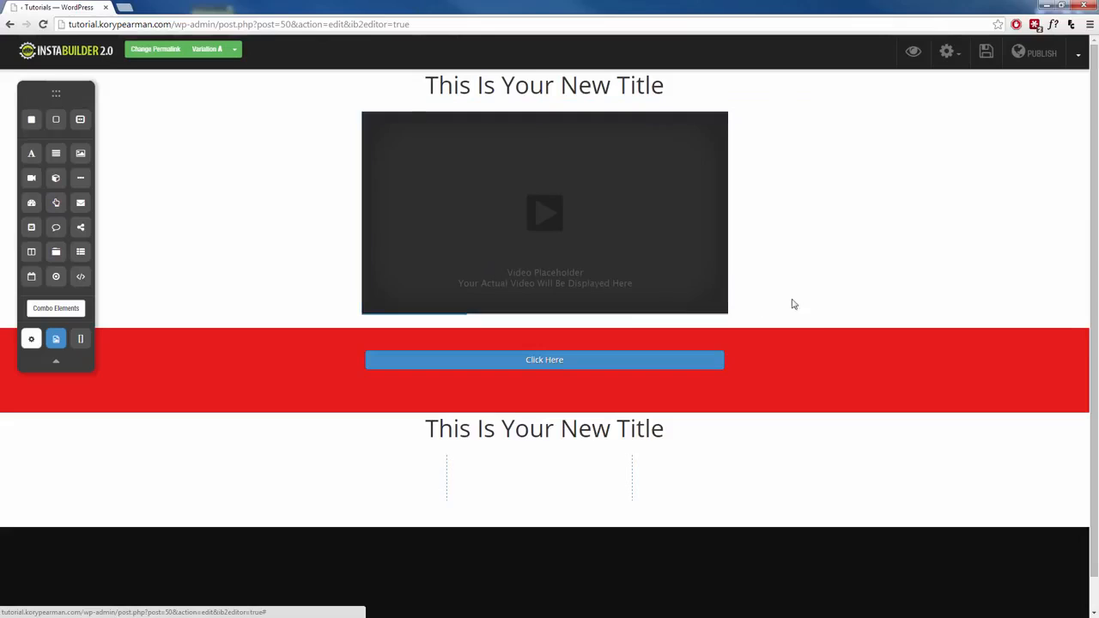
left_click(1080, 57)
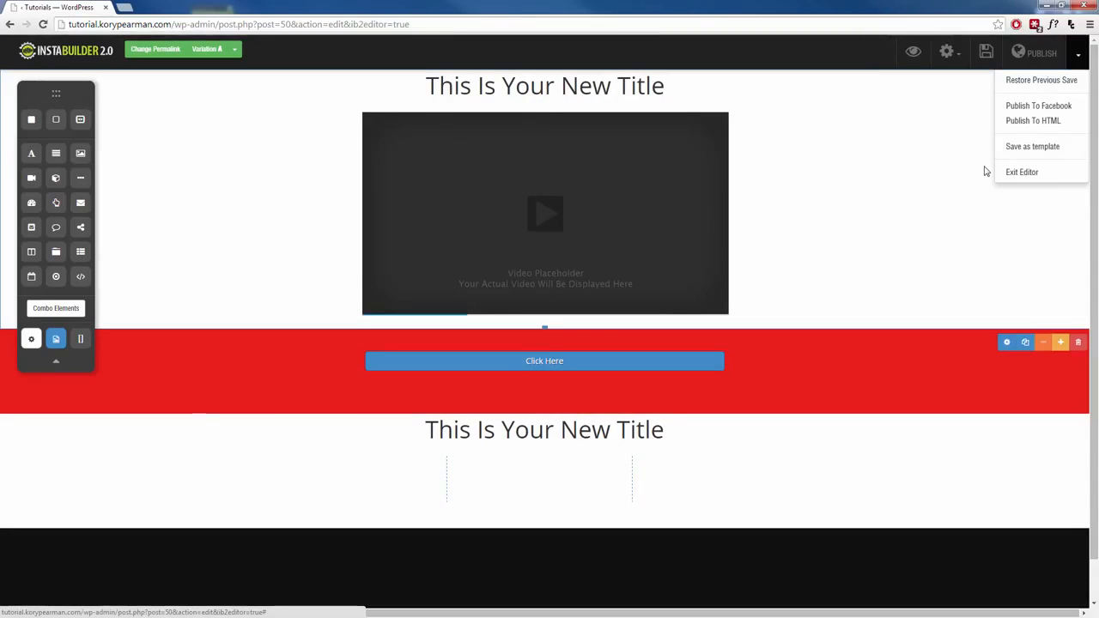
left_click(1082, 51)
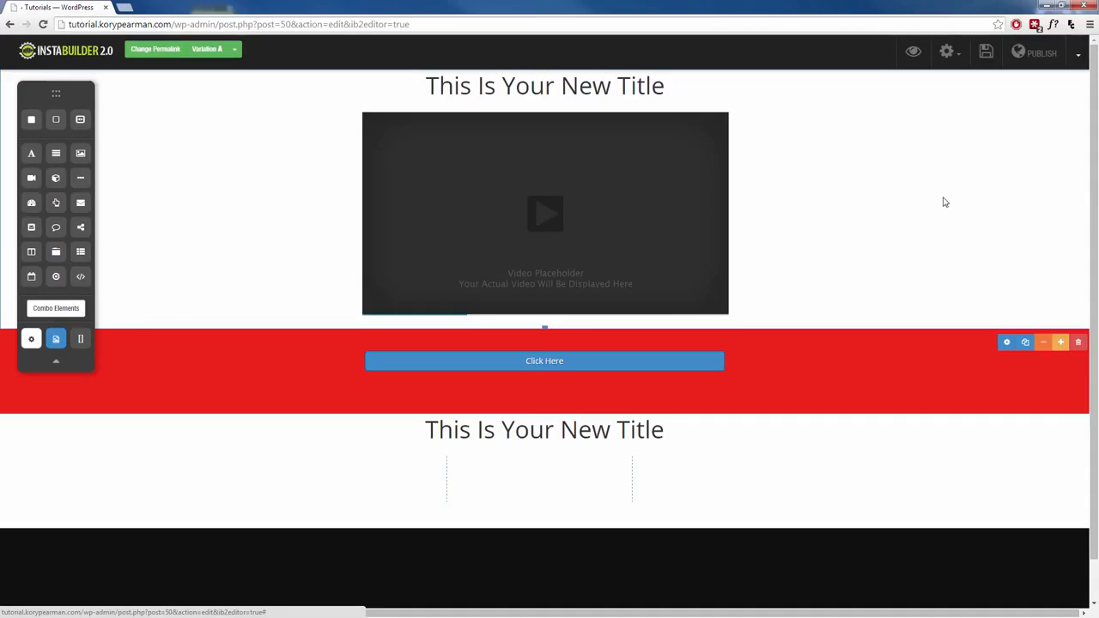